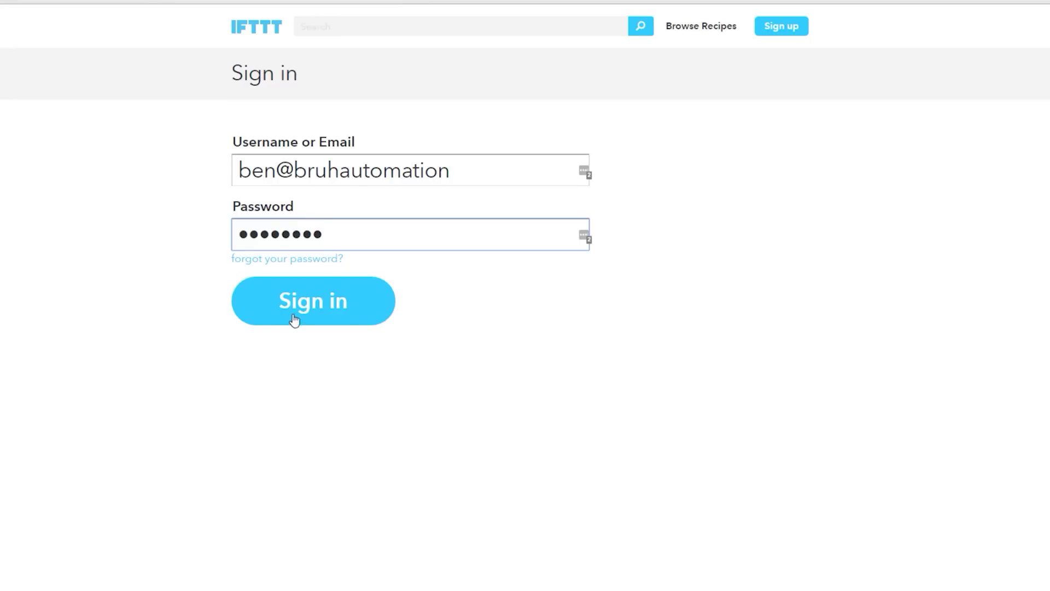
Sign in to IFTTT and find the Maker channel by searching 'maker' in Channels
click(317, 300)
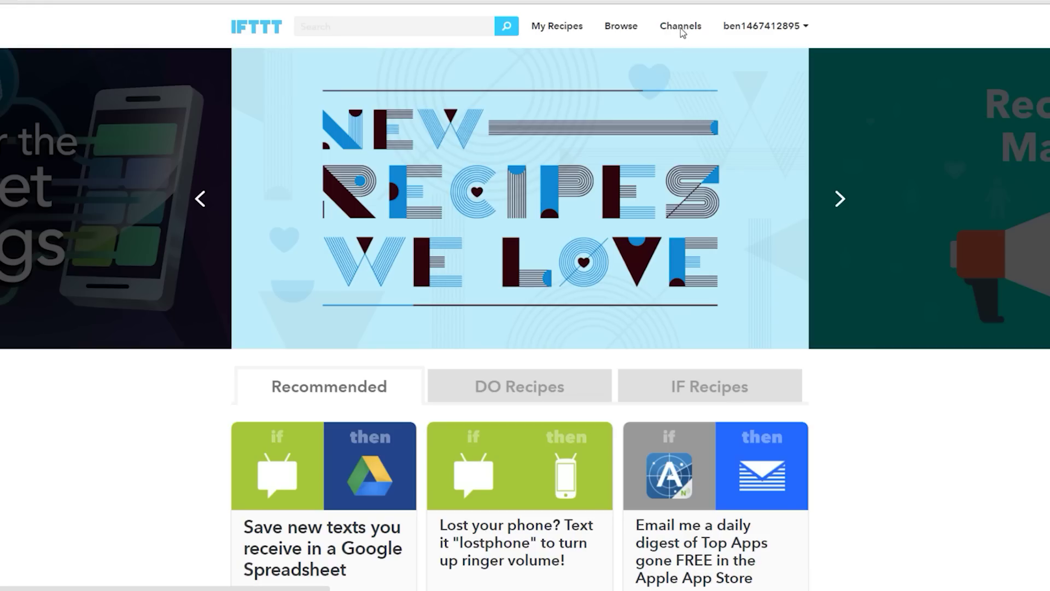
click(681, 27)
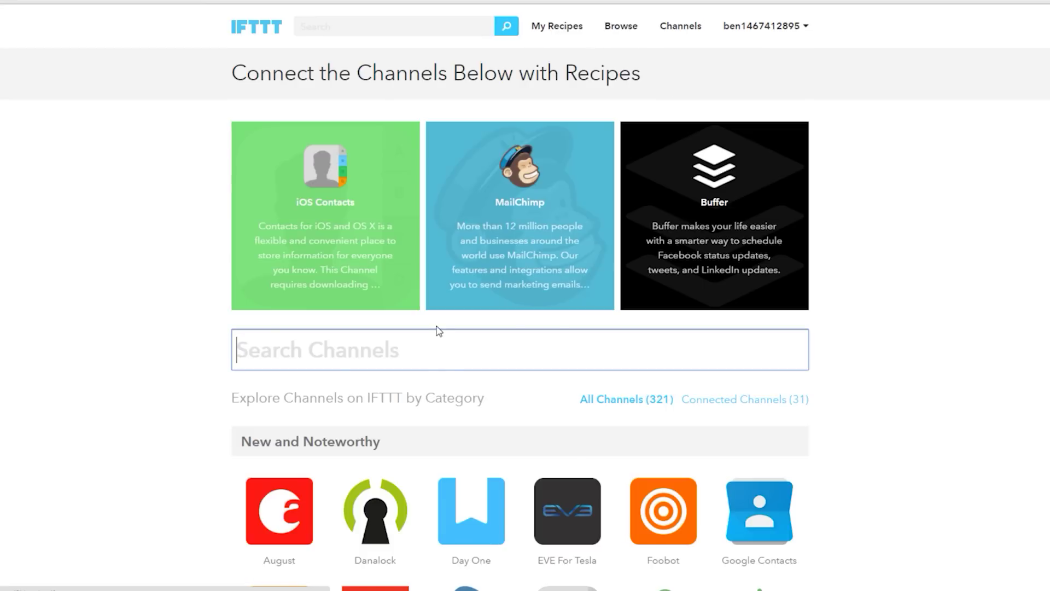
text(maker)
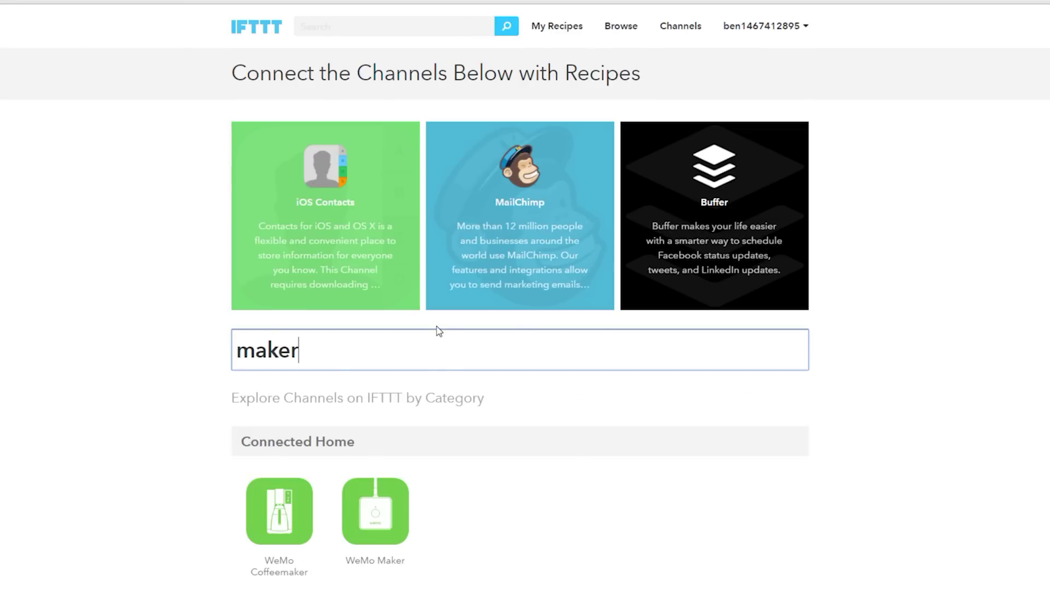
scroll(232, 376, down, 4)
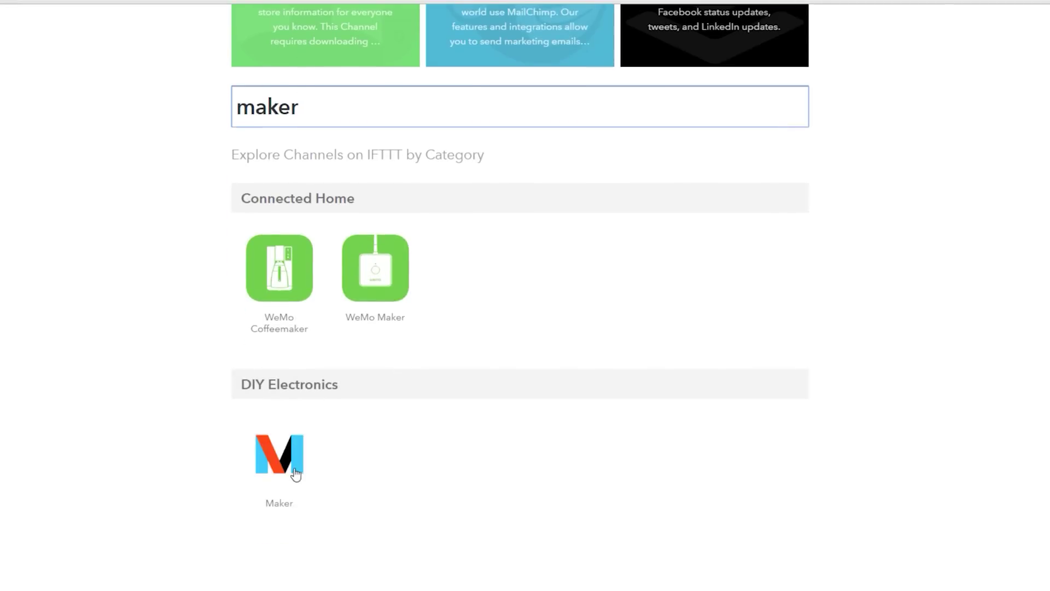
click(270, 468)
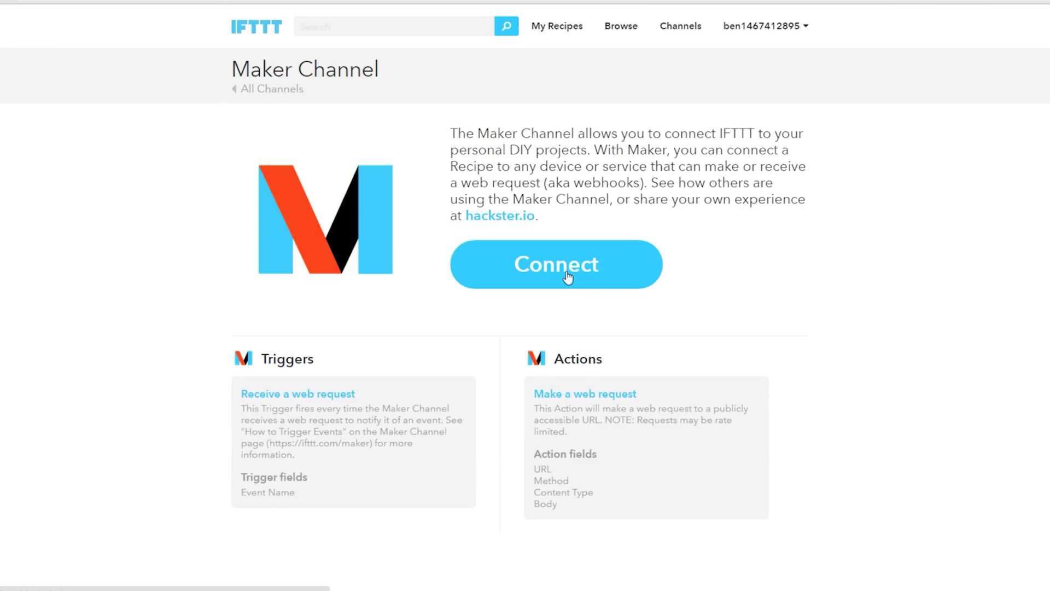
Connect the Maker channel and bring up its key page with trigger instructions
click(567, 277)
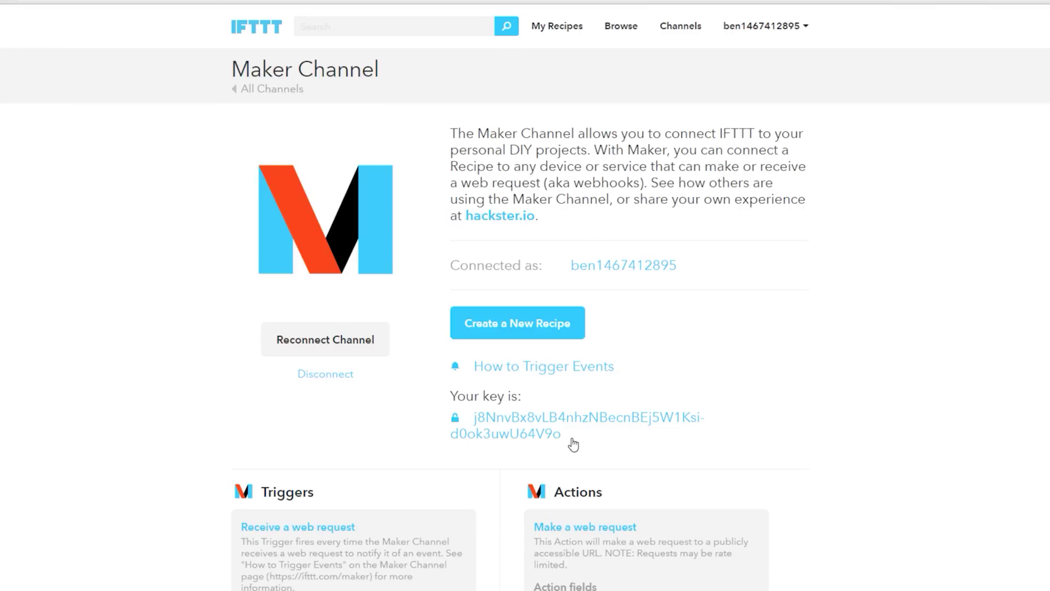
drag(590, 440, 496, 428)
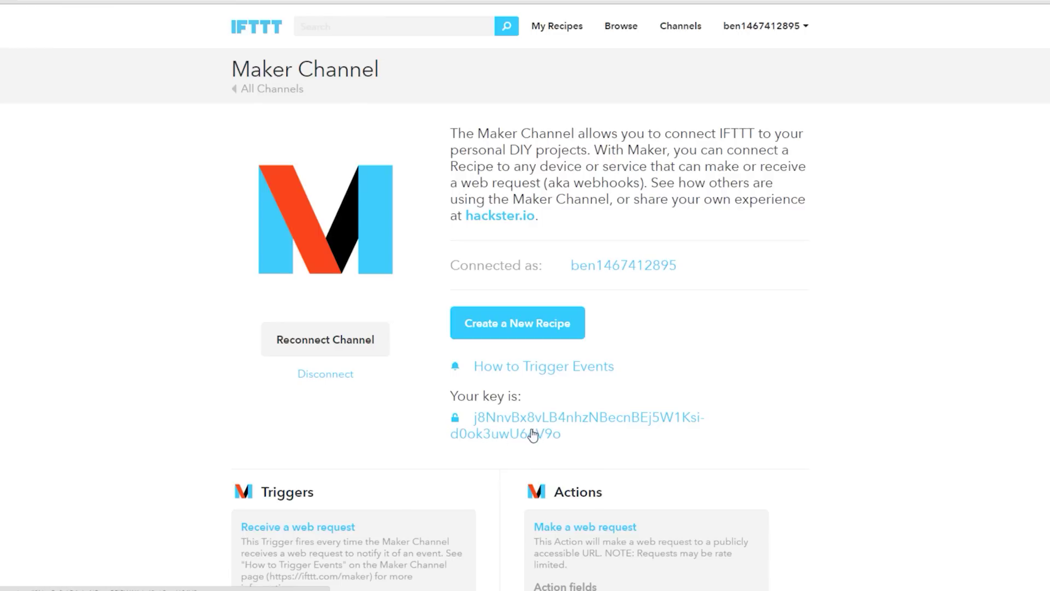
click(499, 424)
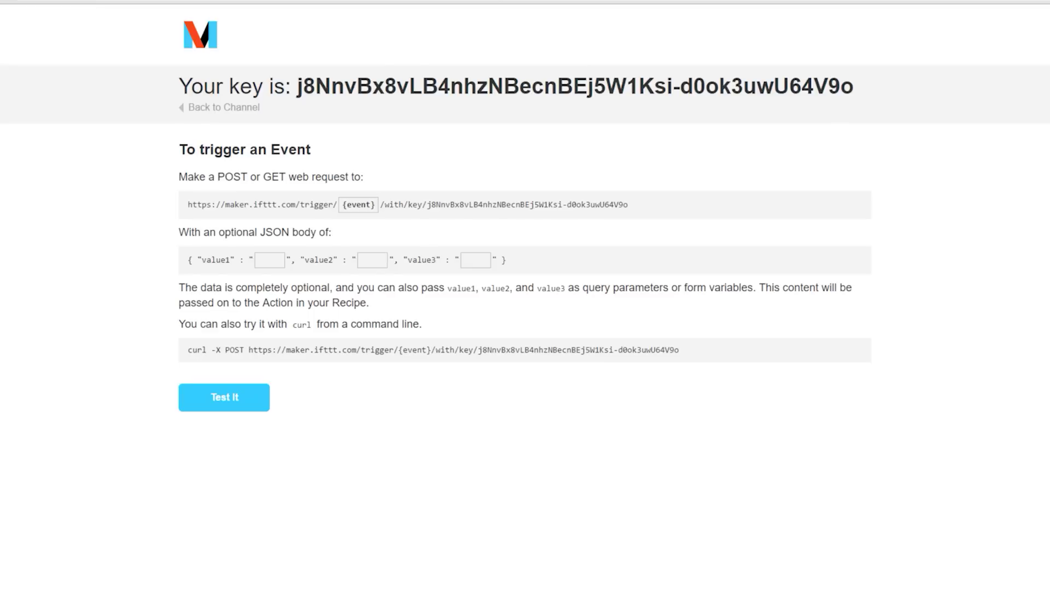
drag(875, 86, 297, 86)
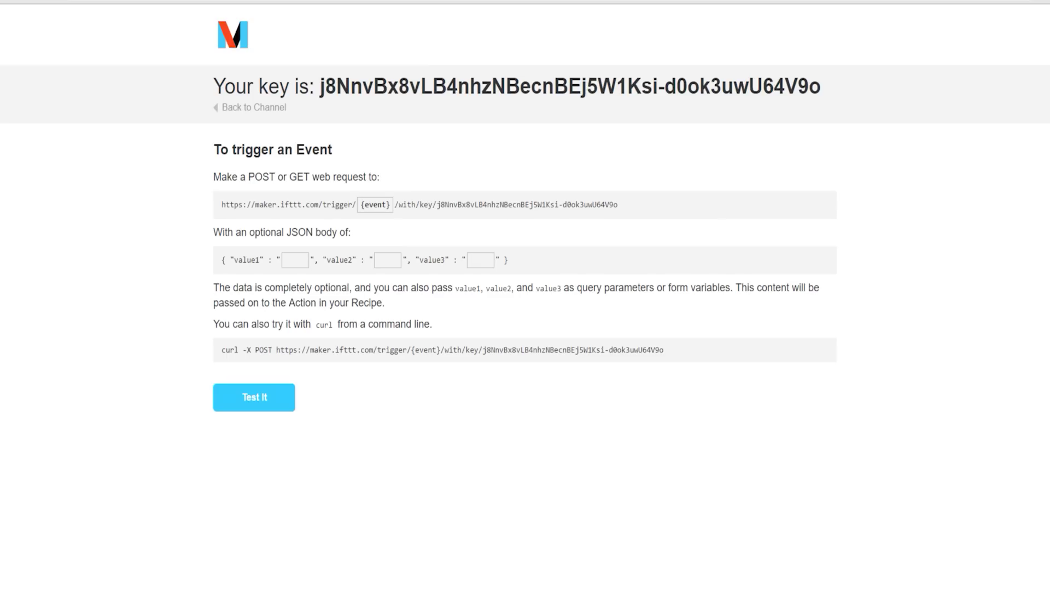
Paste the 'ifttt:' section with the Maker key at line 77 of configuration.yaml, removing extra blank lines
key(alt+Tab)
click(538, 400)
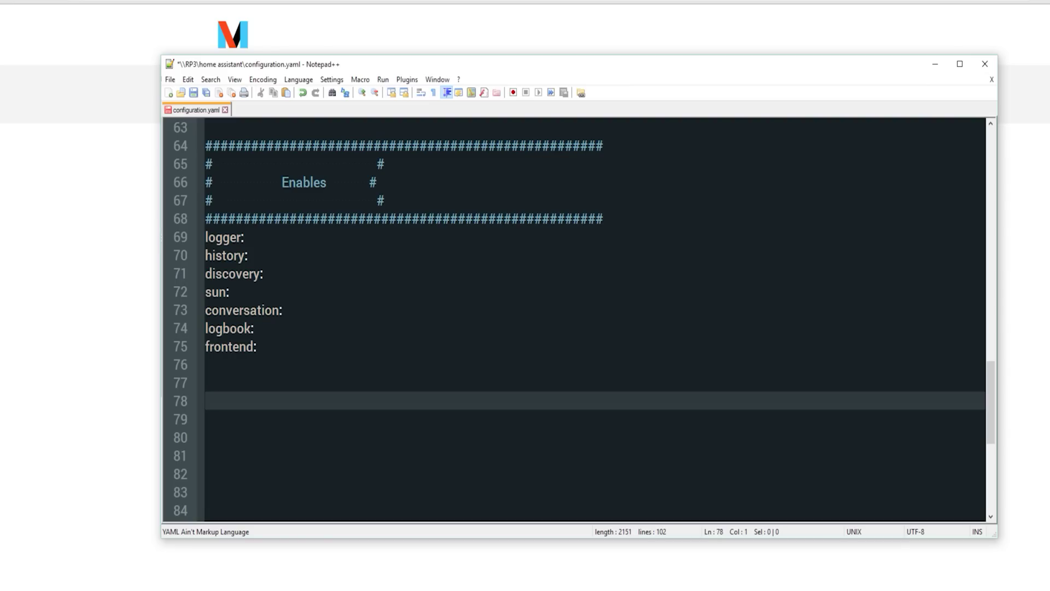
click(539, 383)
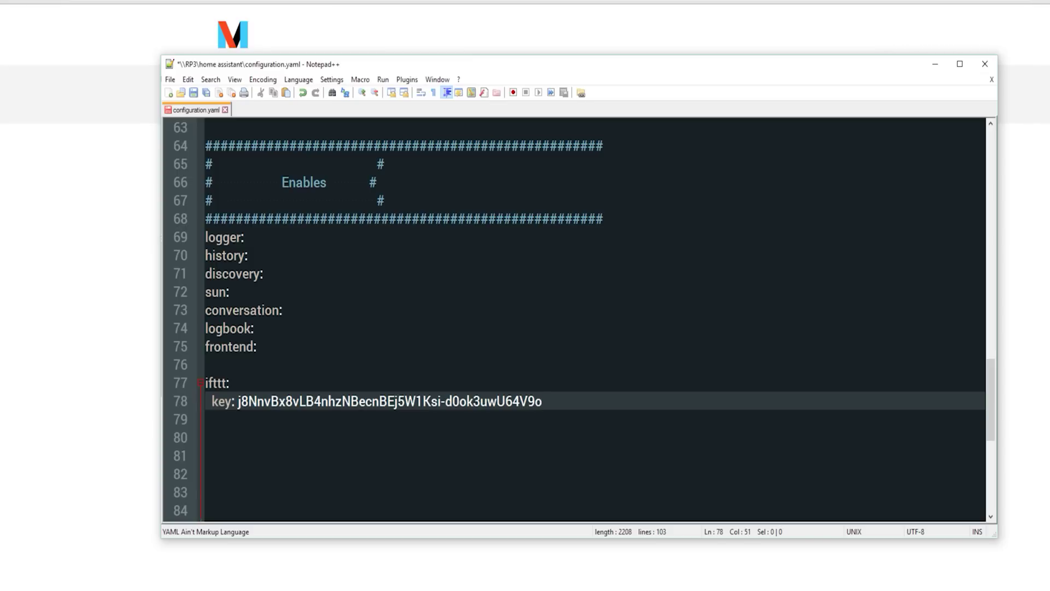
key(Down)
key(Delete)
key(Delete)
key(Delete)
key(Delete)
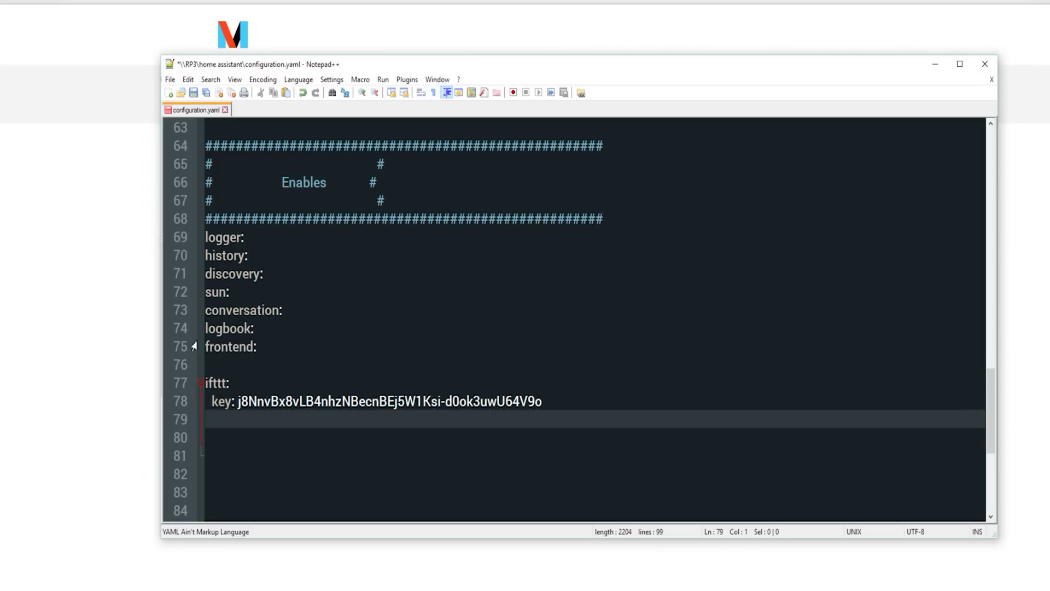
key(alt+Tab)
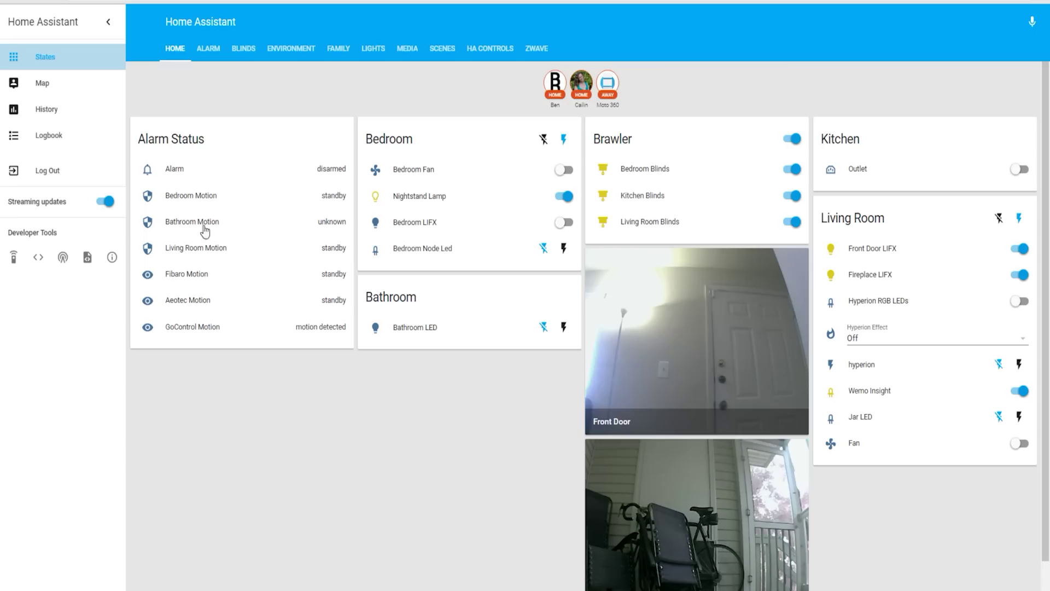
Restart Home Assistant by calling the homeassistant/restart service
click(14, 257)
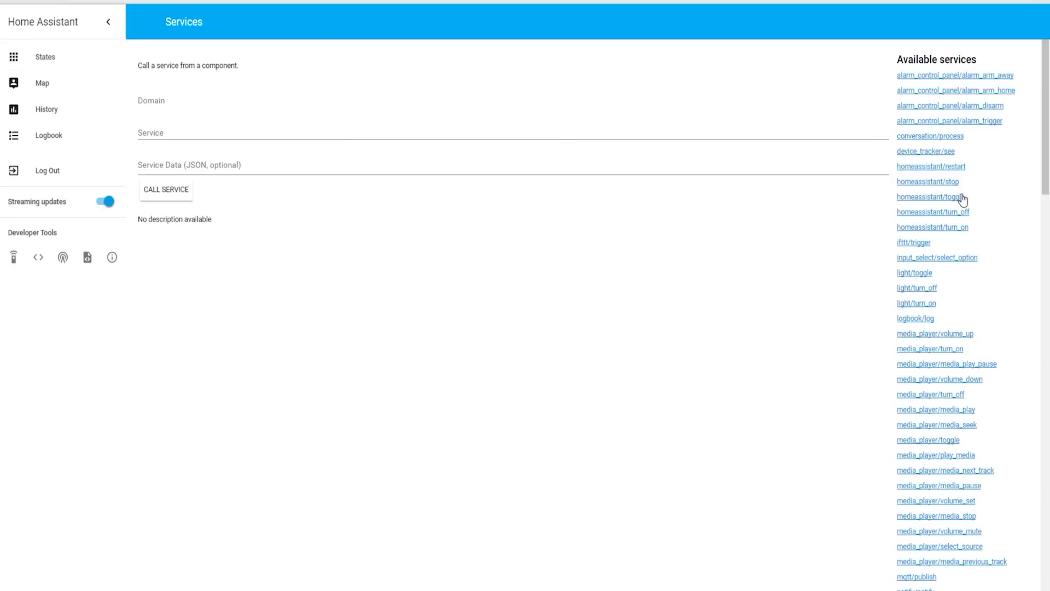
click(932, 166)
click(166, 190)
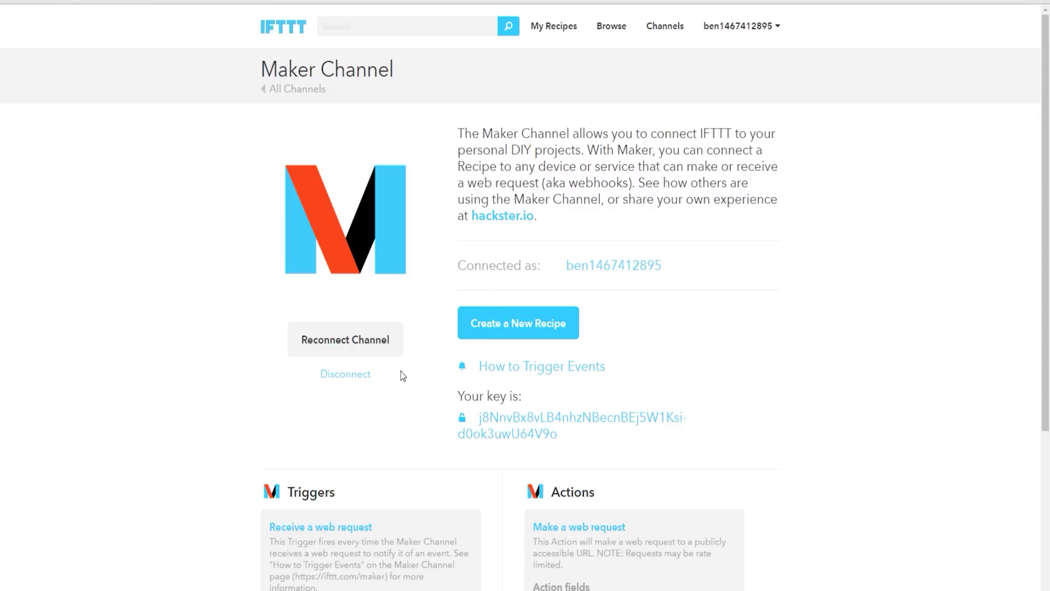
Disconnect the Maker channel, confirm, and reconnect it
click(347, 376)
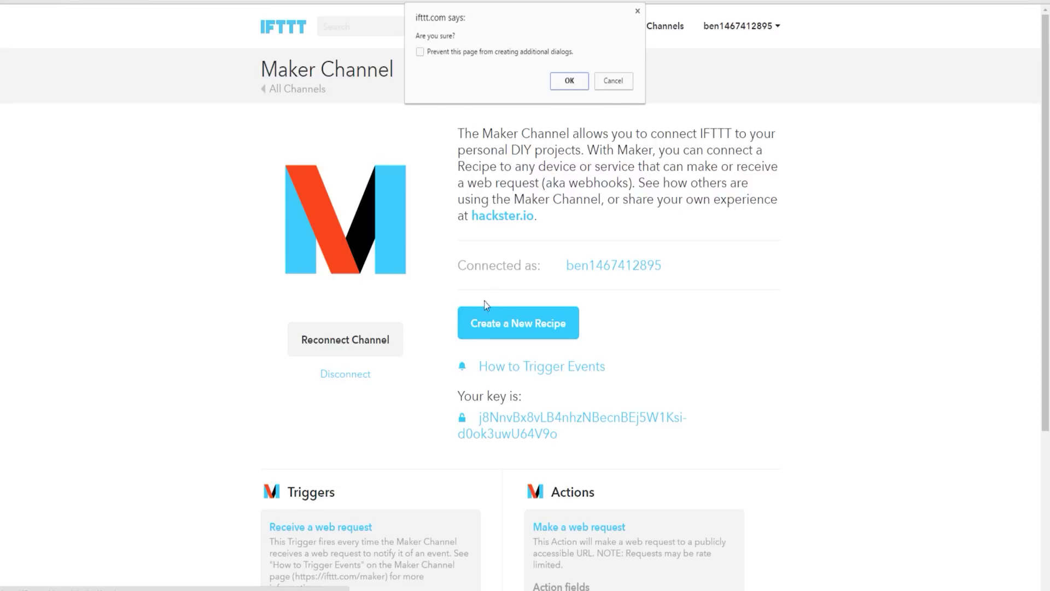
click(568, 82)
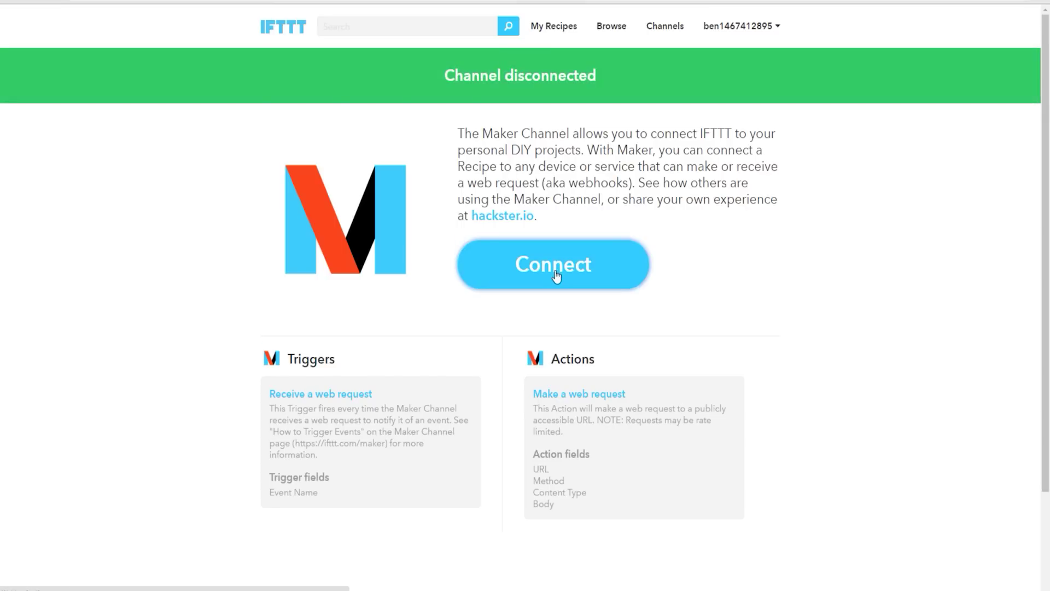
click(557, 272)
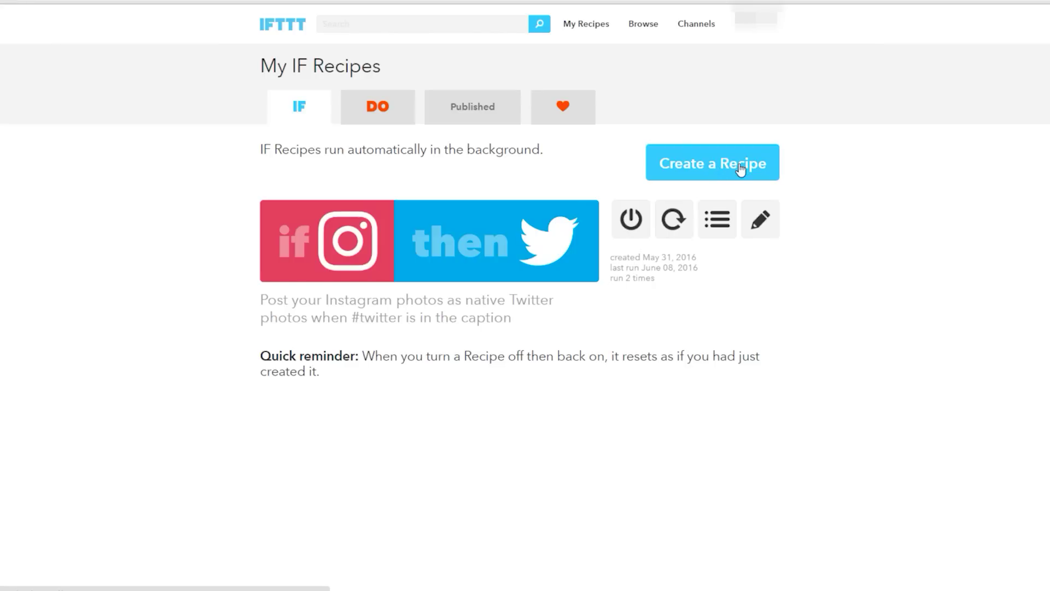
Create a recipe trigger from the SMS channel: 'Send IFTTT an SMS tagged' with tag 'turnonmypc'
click(687, 168)
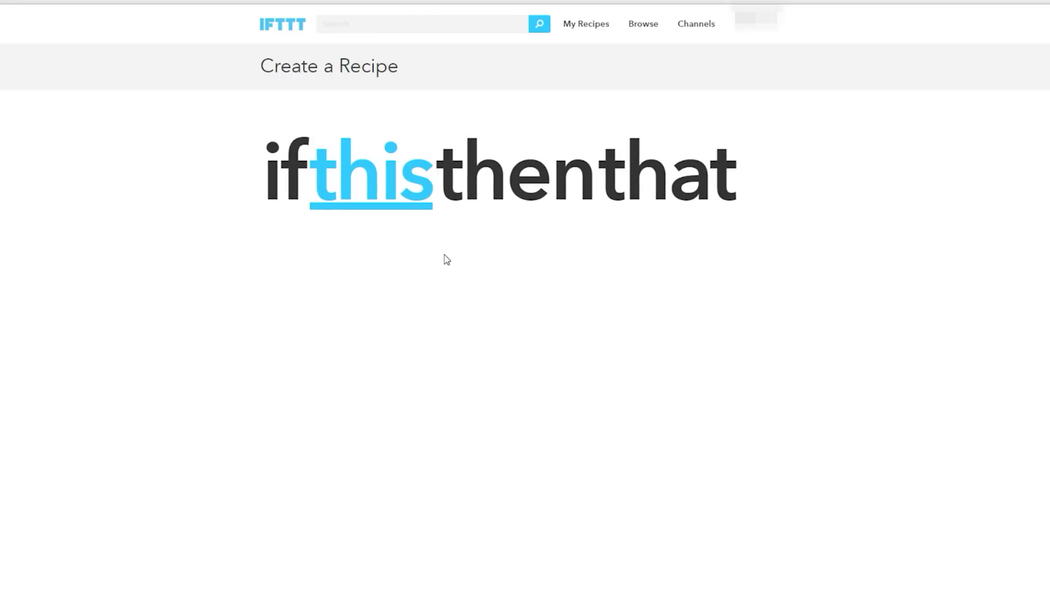
click(390, 203)
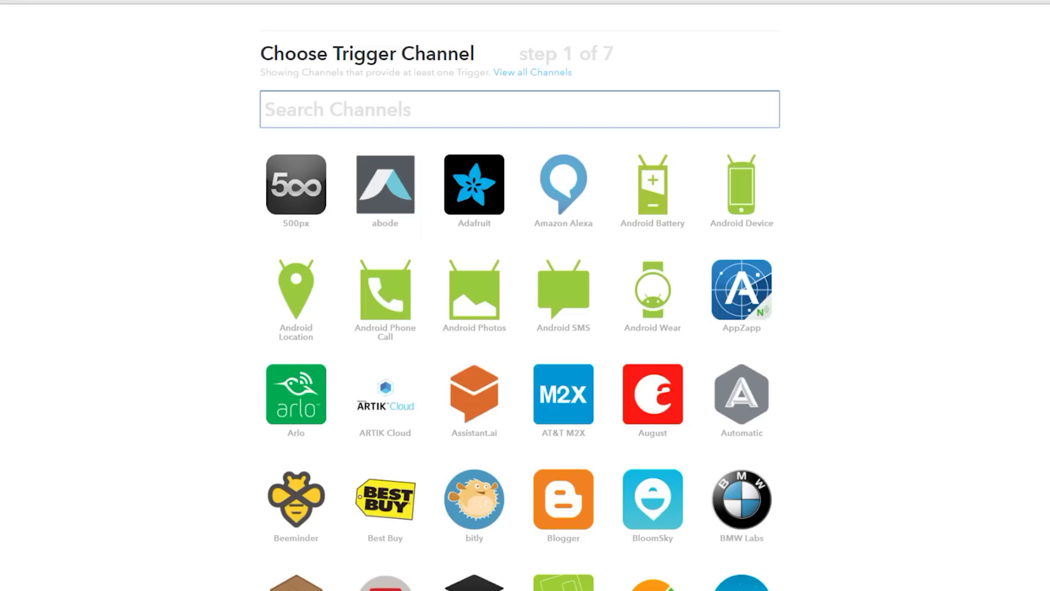
text(sms)
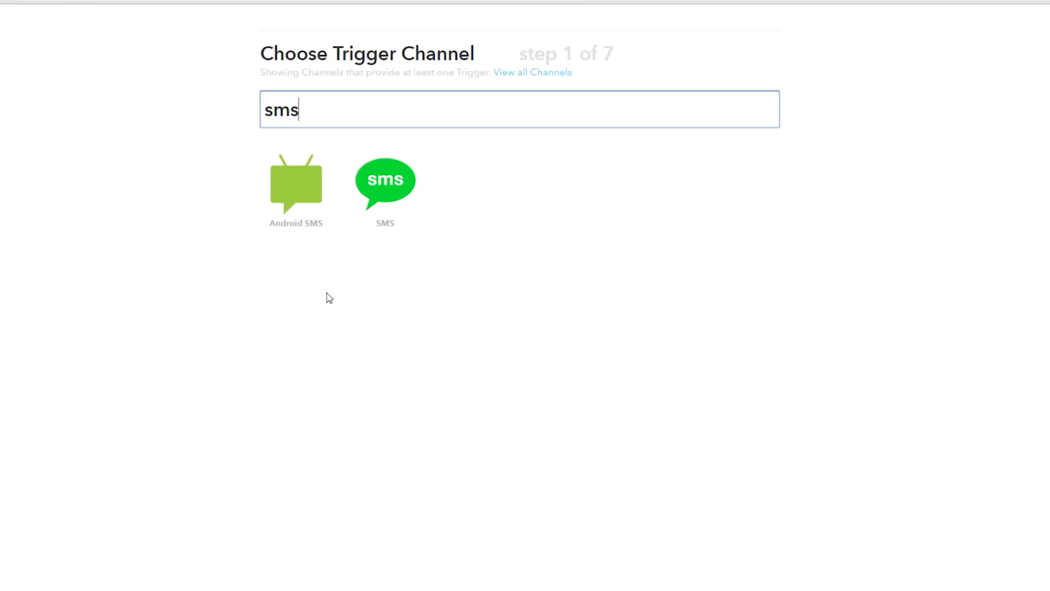
click(376, 188)
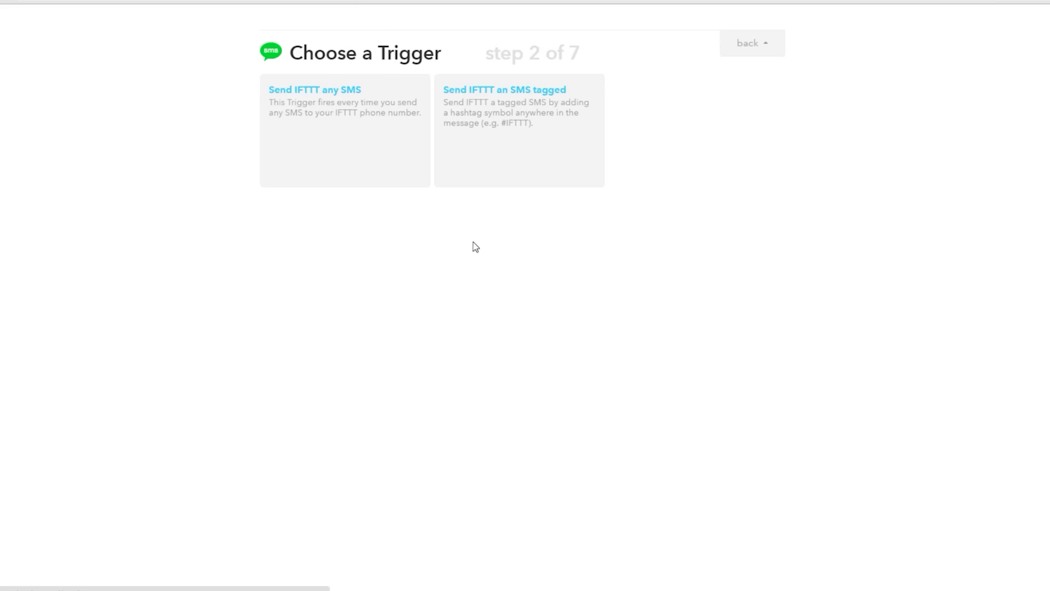
click(496, 164)
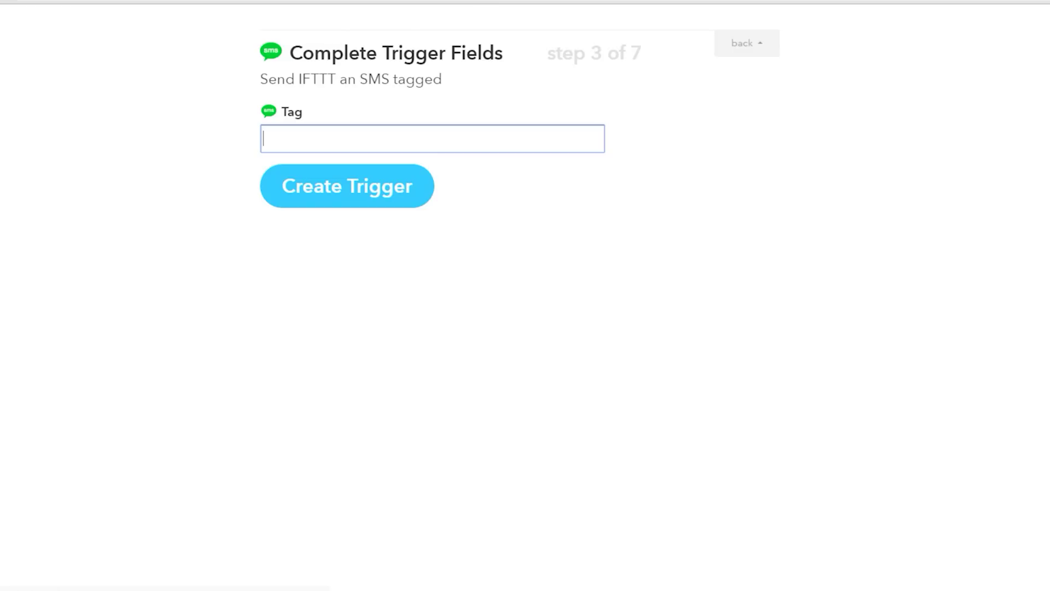
text(turnonmypc)
click(400, 195)
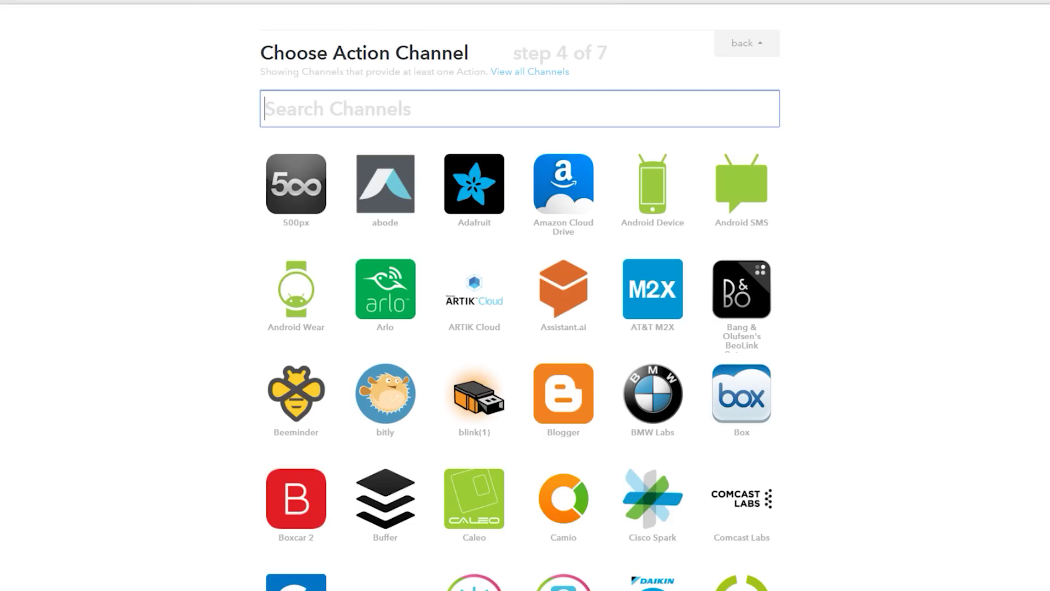
Pick Maker as the action channel after searching 'maker'
text(maker)
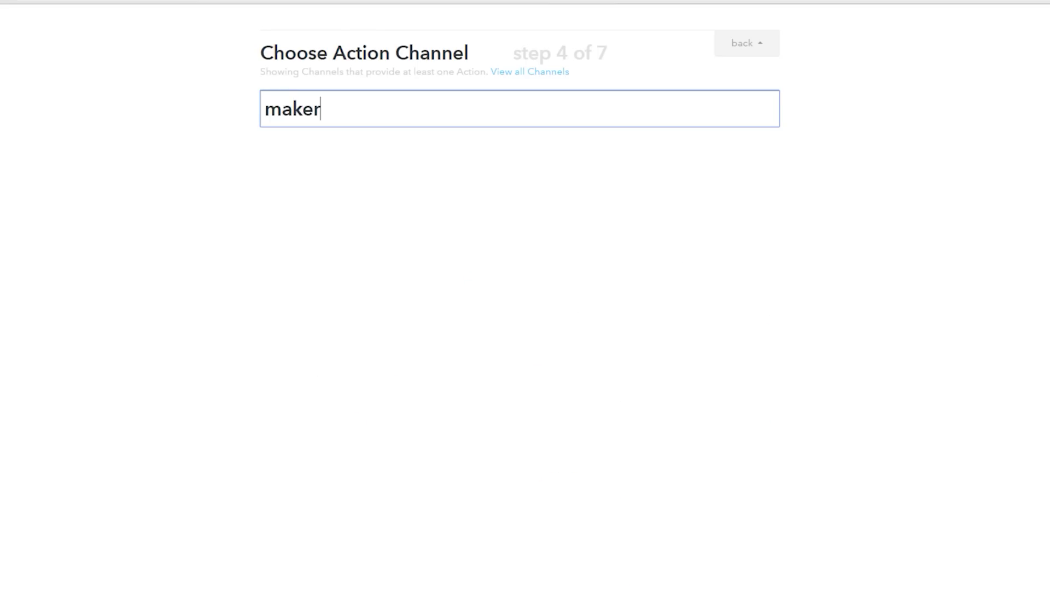
click(310, 193)
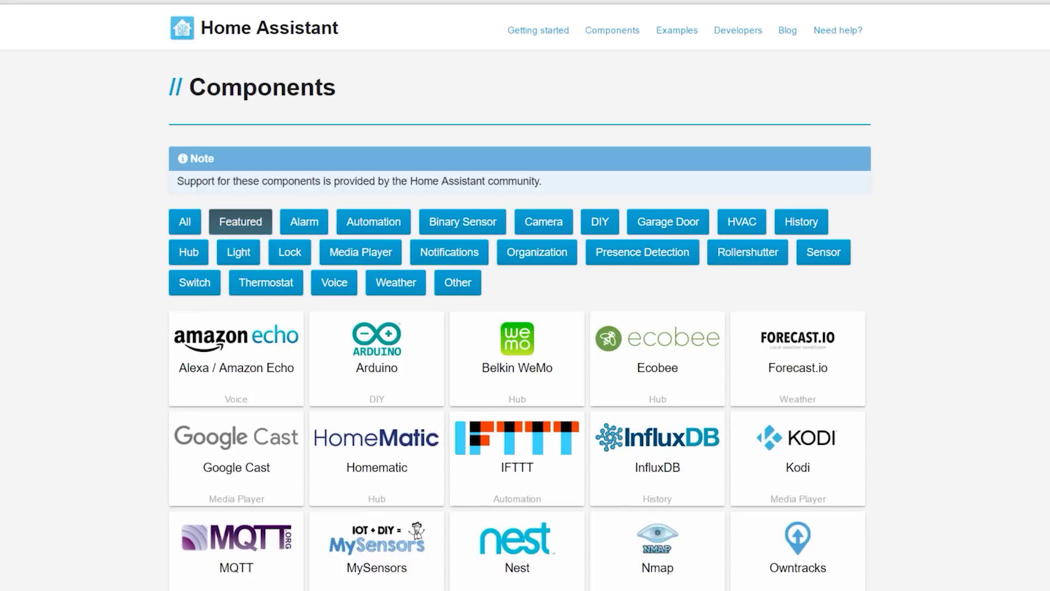
Open the IFTTT component docs and scroll to its Action web-request example
click(551, 481)
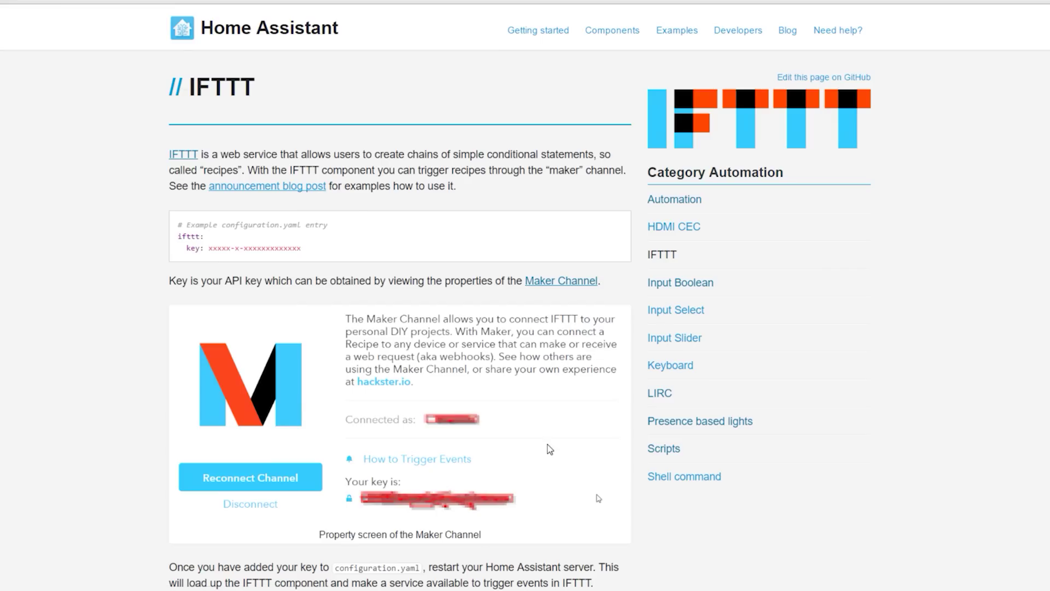
scroll(621, 250, down, 15)
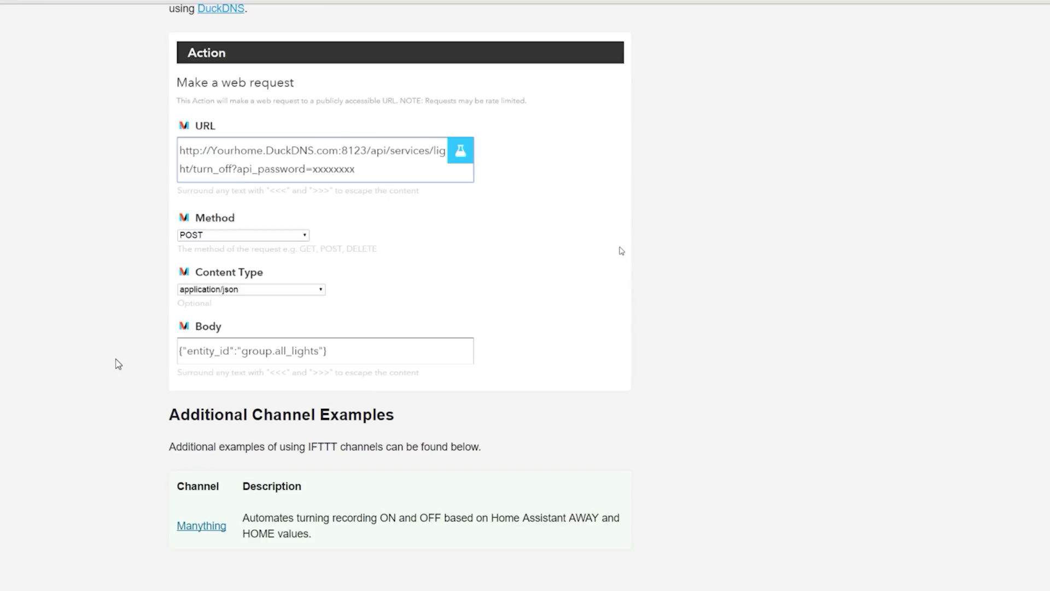
scroll(125, 252, up, 1)
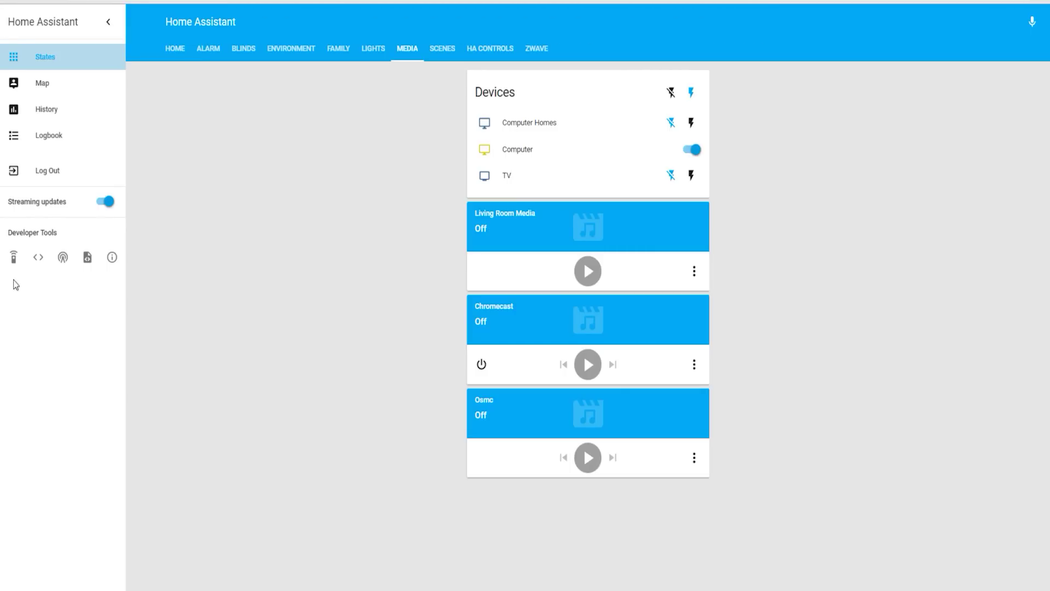
Scroll through the available services in Home Assistant's Services developer tool
click(9, 260)
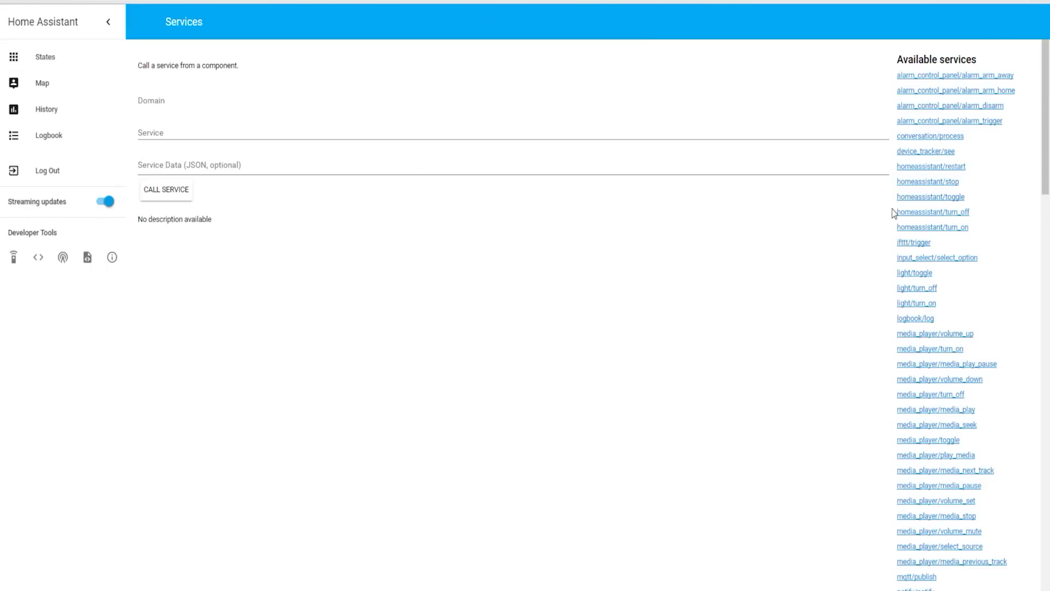
scroll(1005, 174, down, 5)
scroll(804, 347, down, 7)
scroll(804, 346, up, 1)
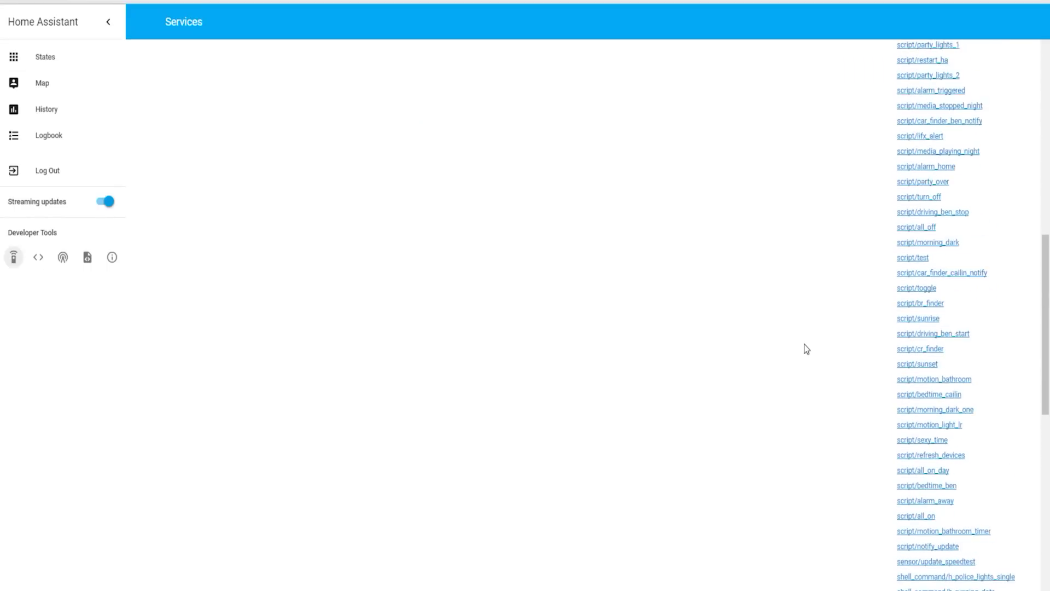
scroll(804, 347, down, 8)
scroll(806, 348, down, 2)
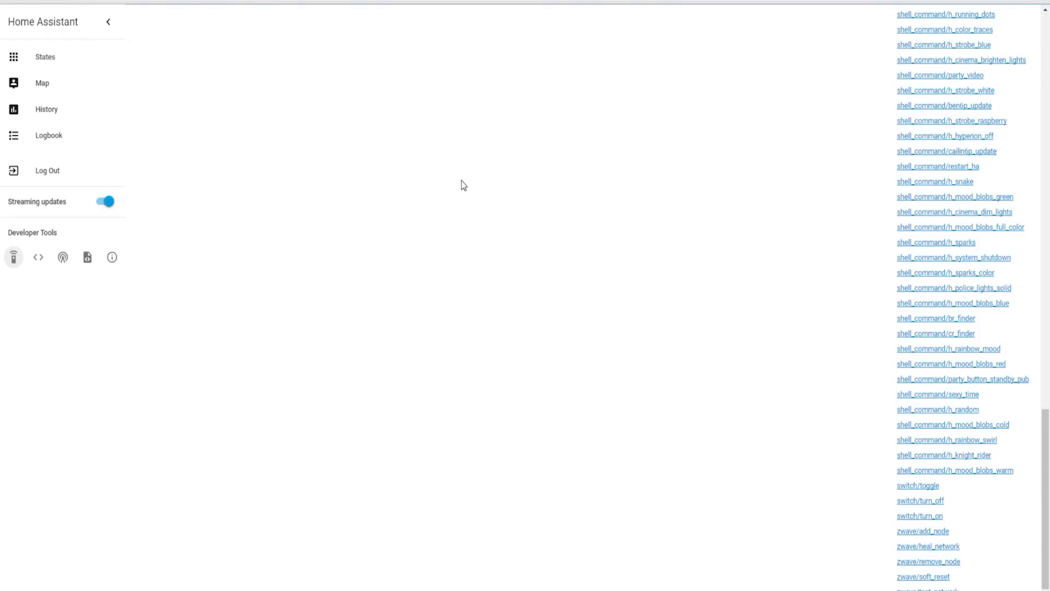
scroll(471, 210, up, 5)
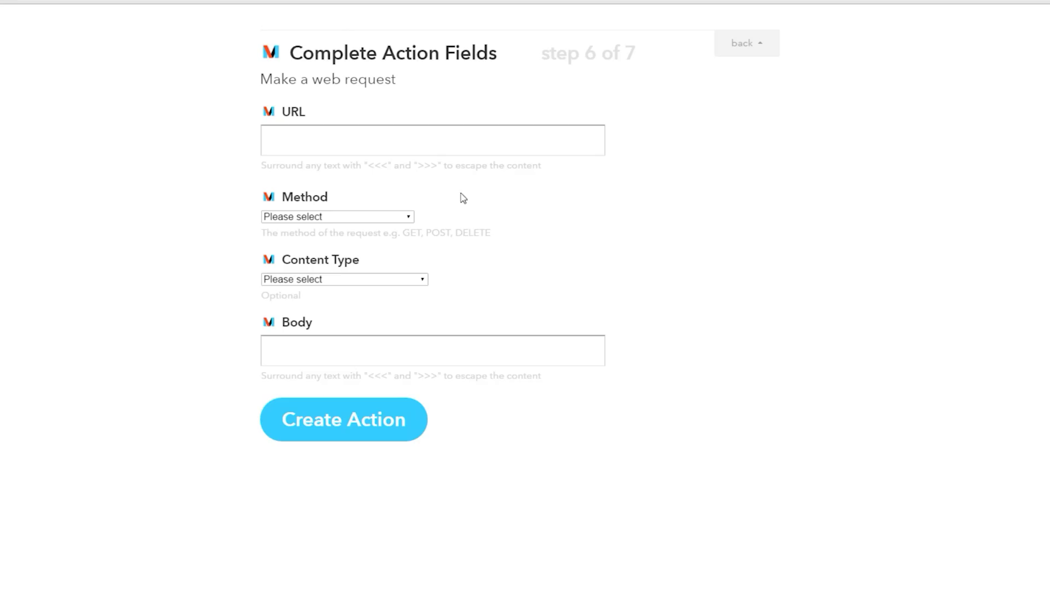
Fill the web request with the turn_on URL, POST, application/json and switch.pc_power body, then create it
click(432, 140)
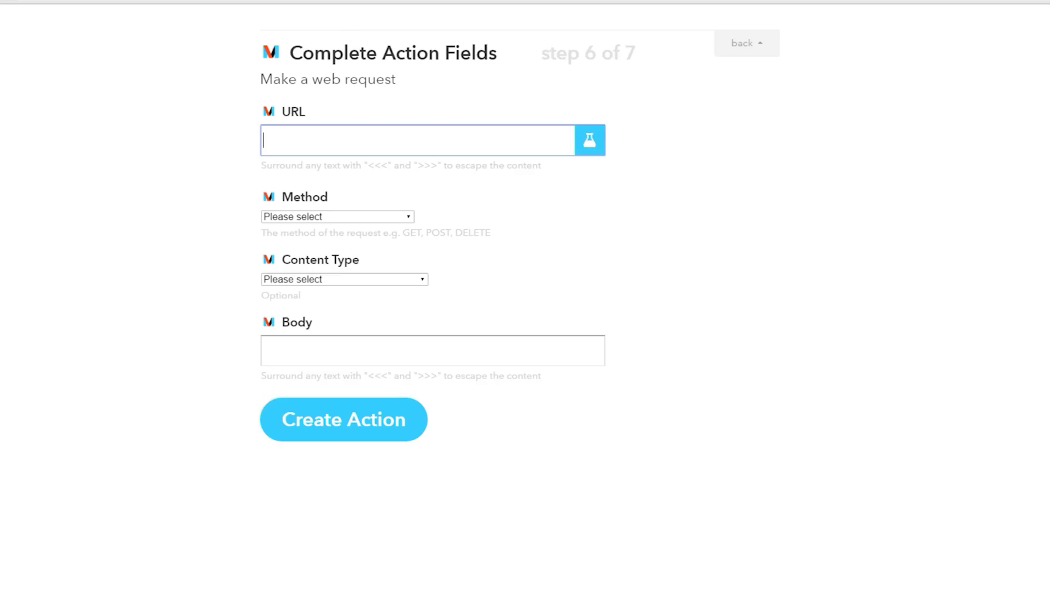
key(ctrl+v)
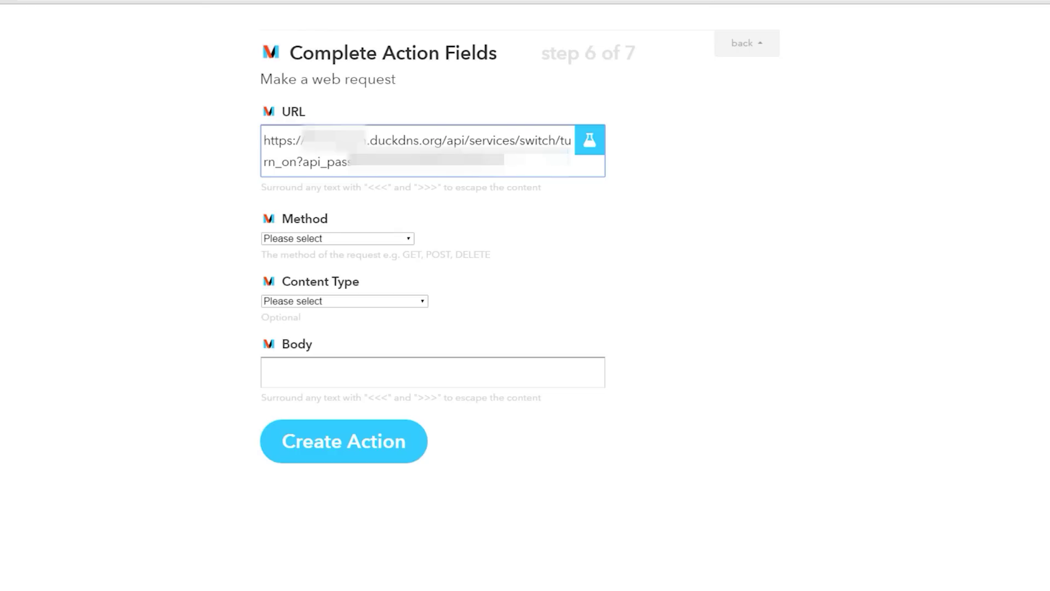
click(408, 239)
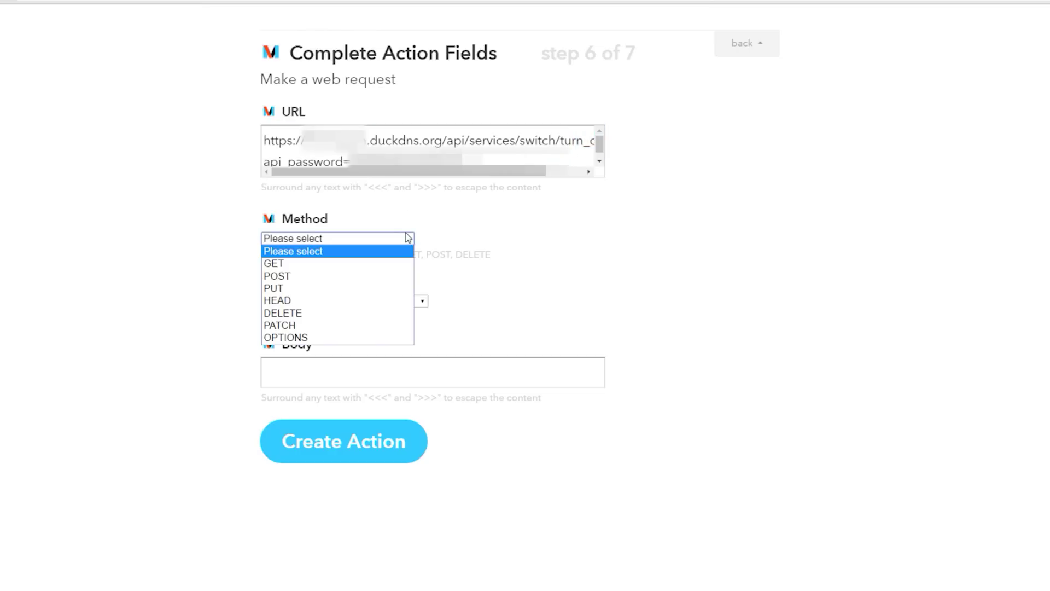
click(379, 276)
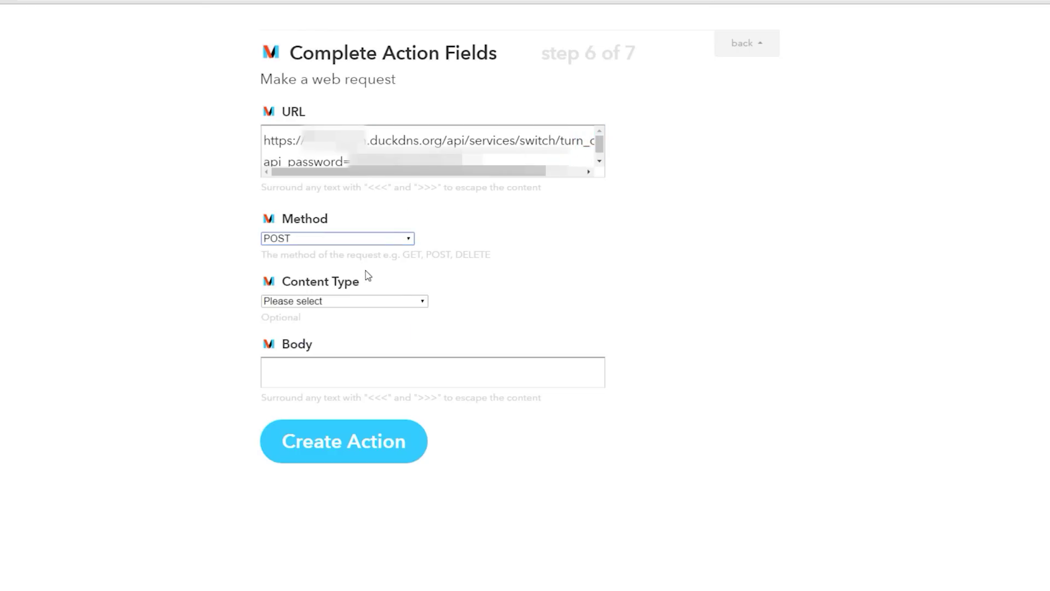
click(383, 301)
click(379, 324)
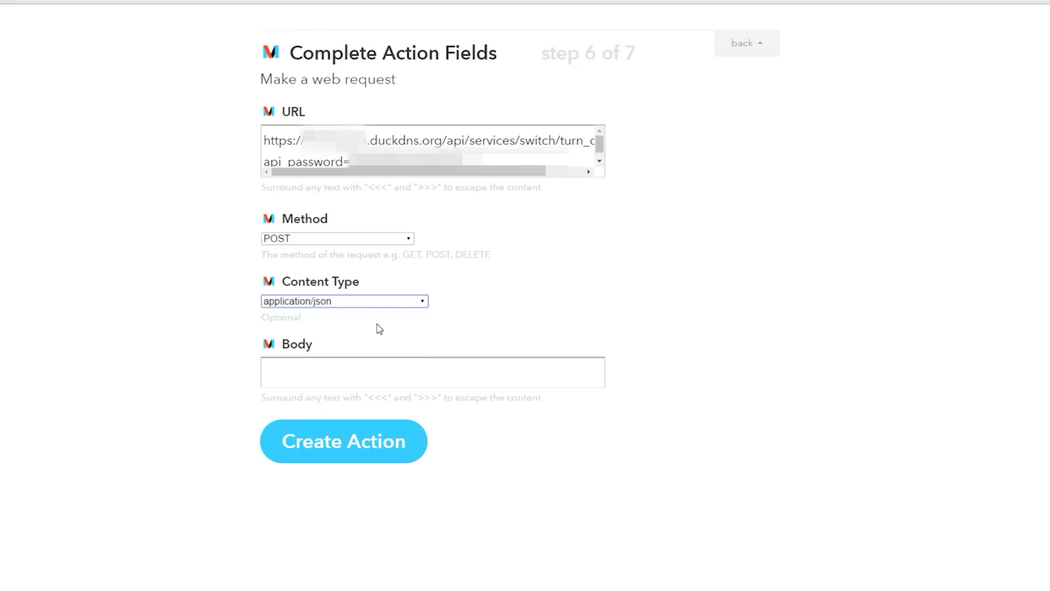
click(299, 372)
text({"entity_id":"switch.pc_power"})
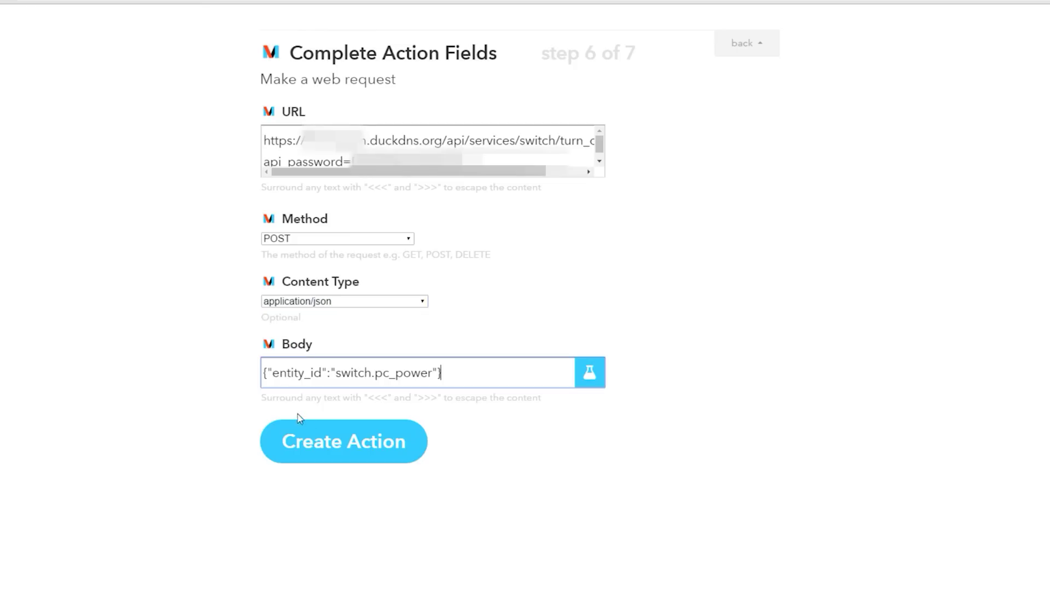
click(327, 448)
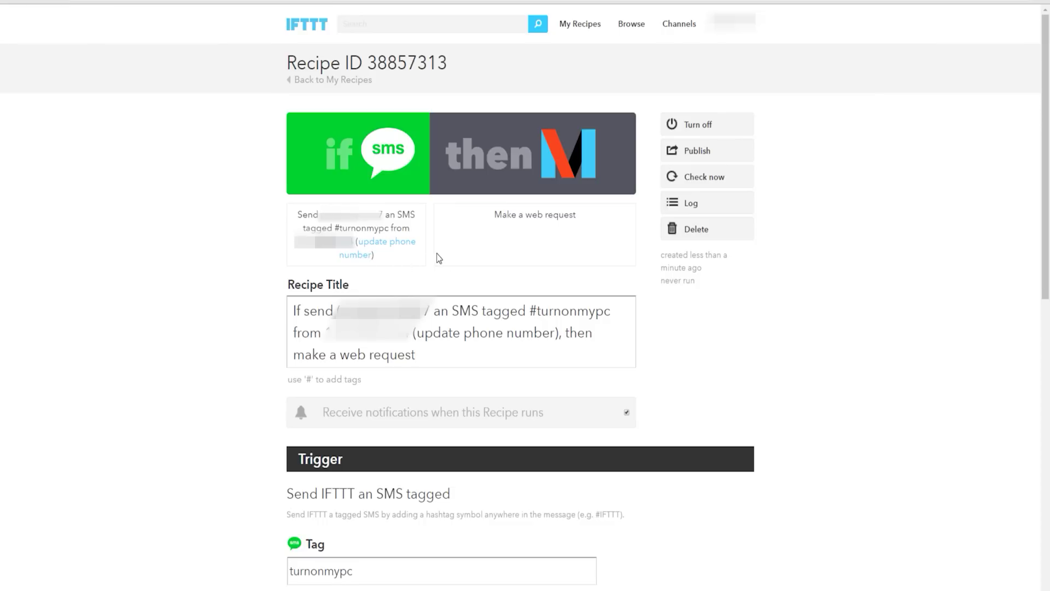
Reconnect the SMS channel using the PIN copied from IFTTT's Hangouts text message
click(398, 247)
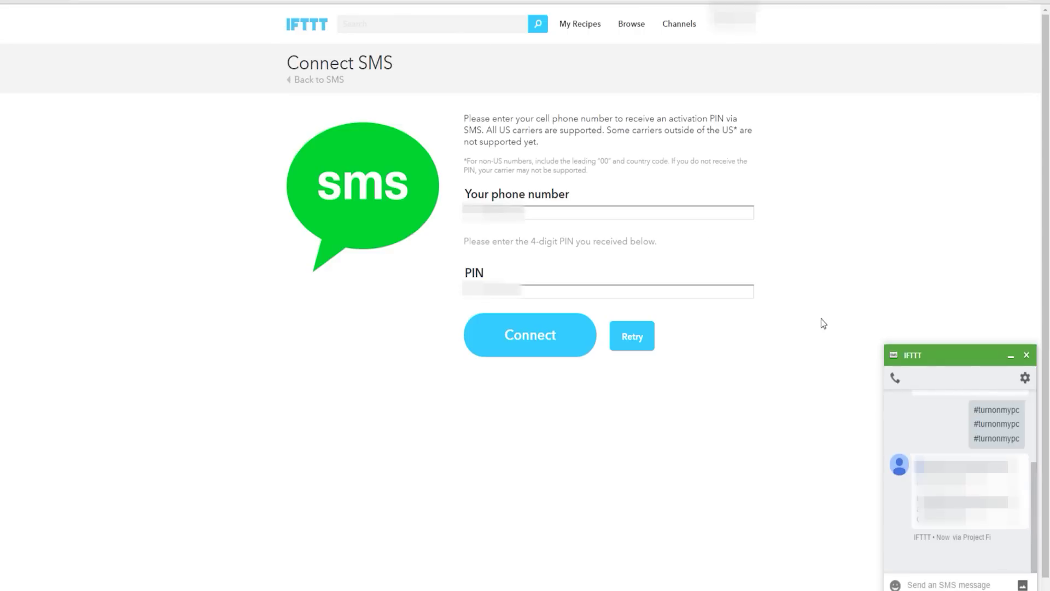
click(971, 524)
double_click(957, 515)
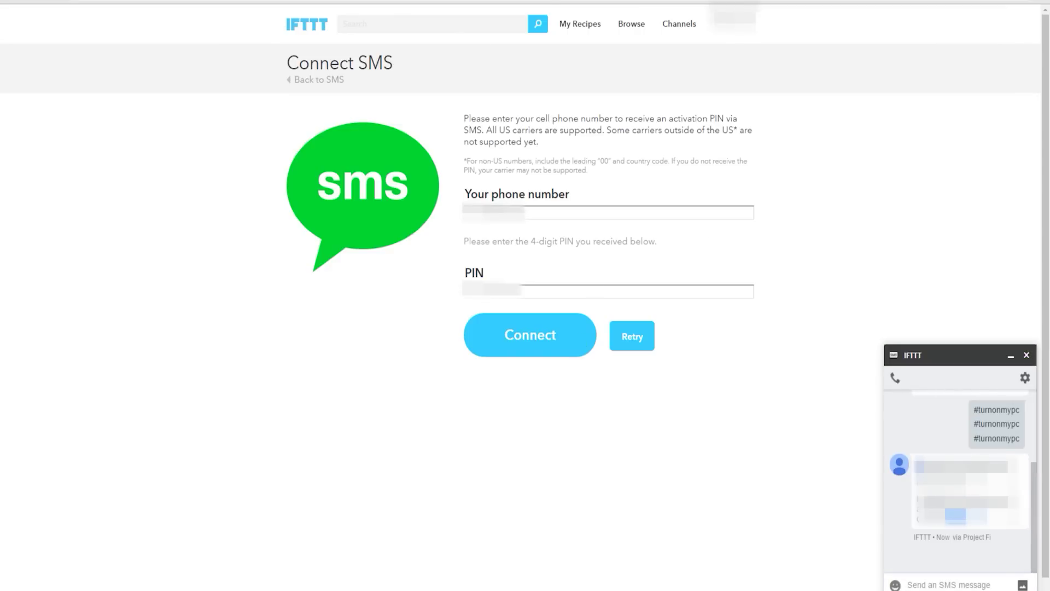
click(919, 353)
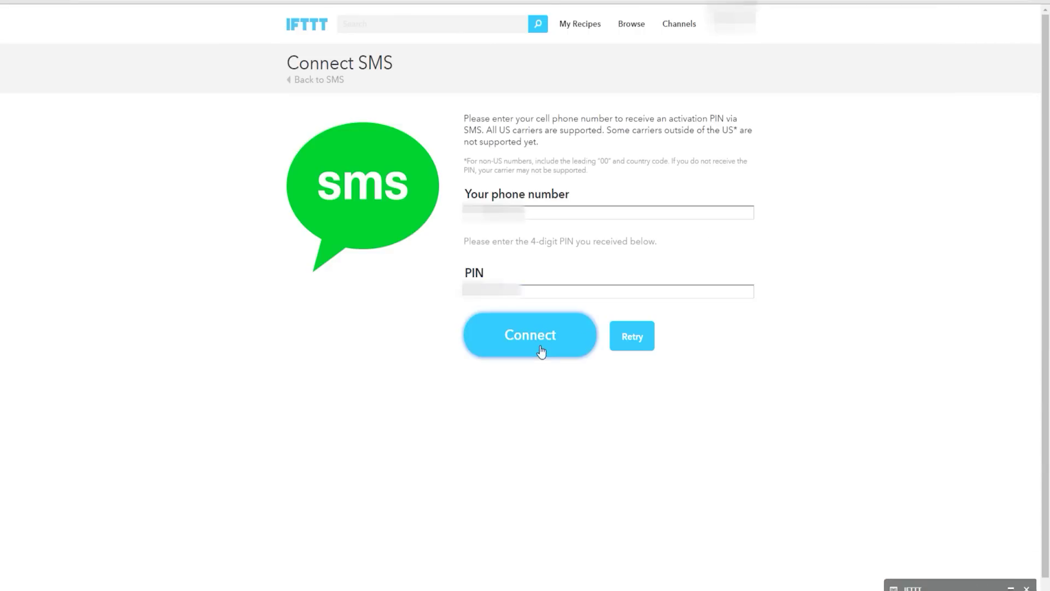
click(541, 351)
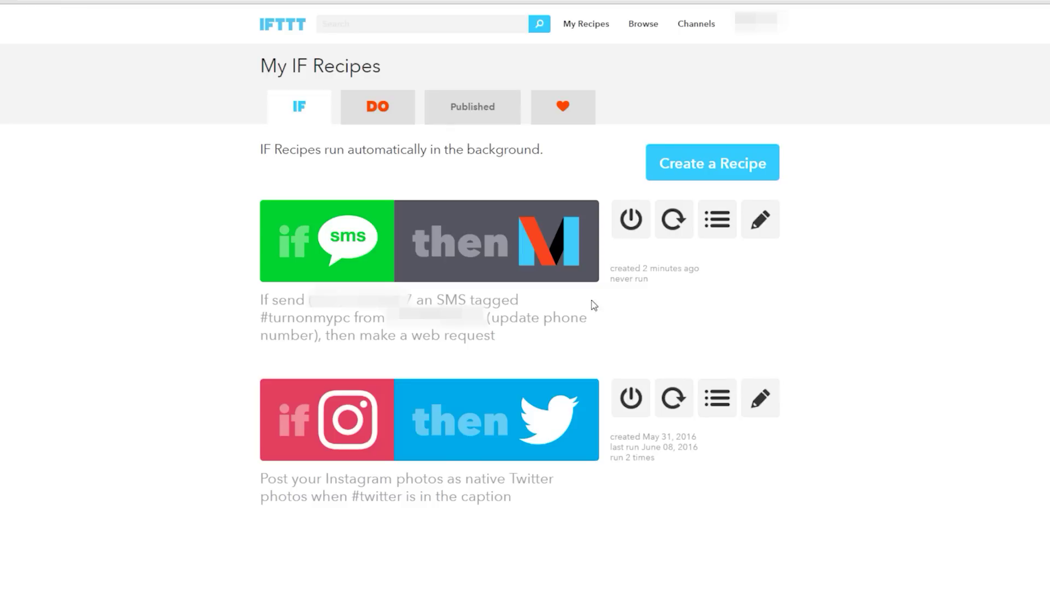
Open the new SMS recipe's page and scroll down to its Action settings
click(718, 220)
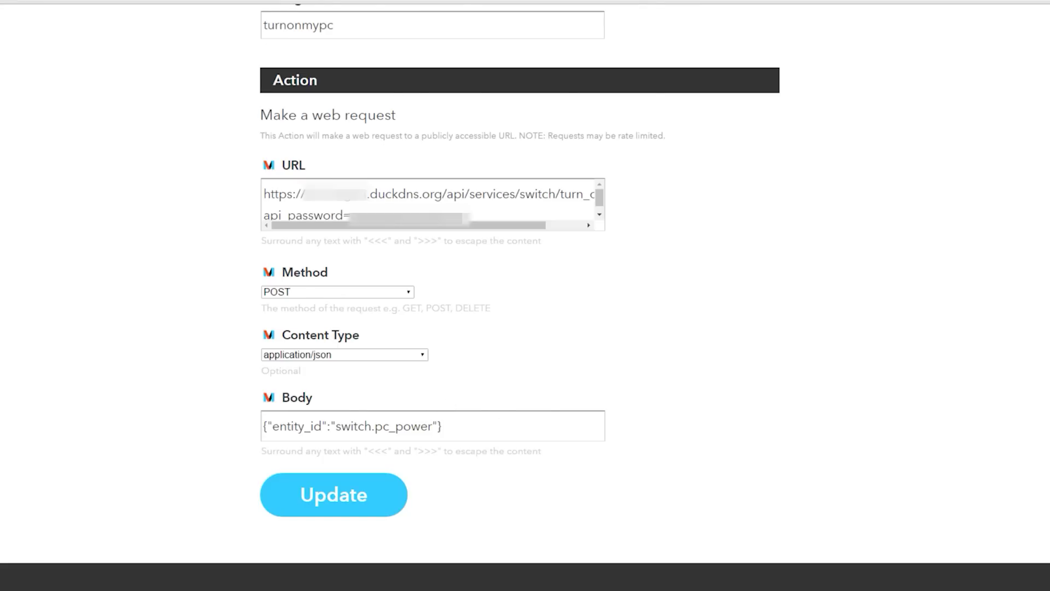
scroll(146, 249, down, 1)
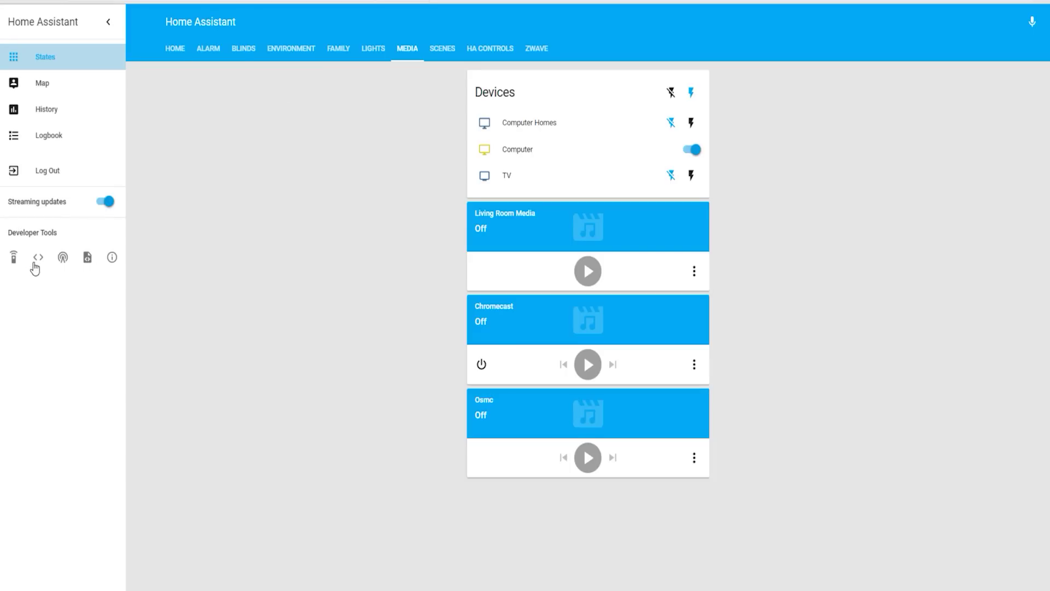
Open Home Assistant's entity developer tool and scroll its list to locate switch.pc_power
click(14, 257)
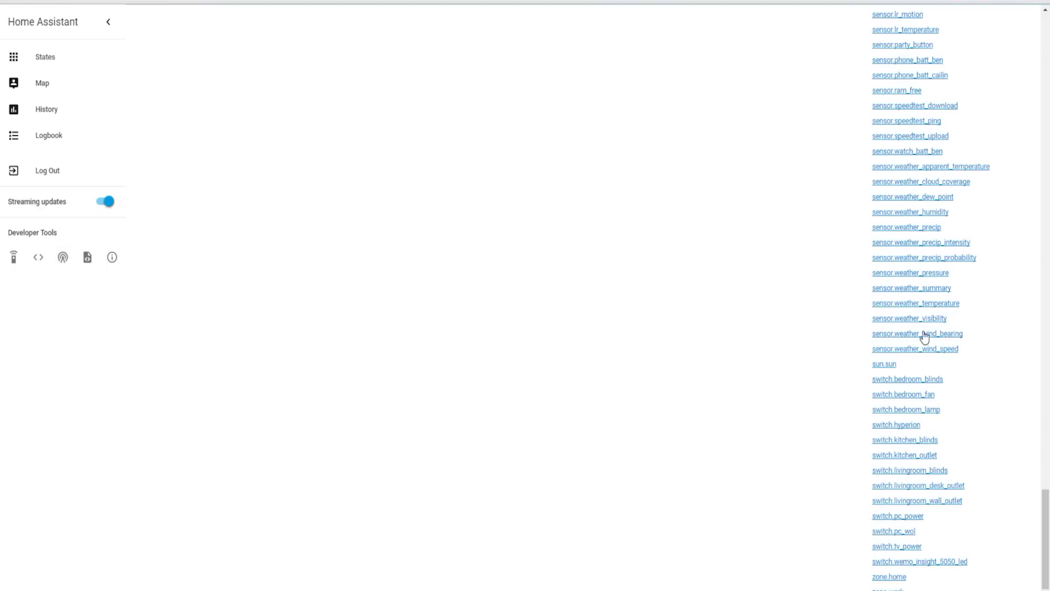
scroll(912, 251, up, 8)
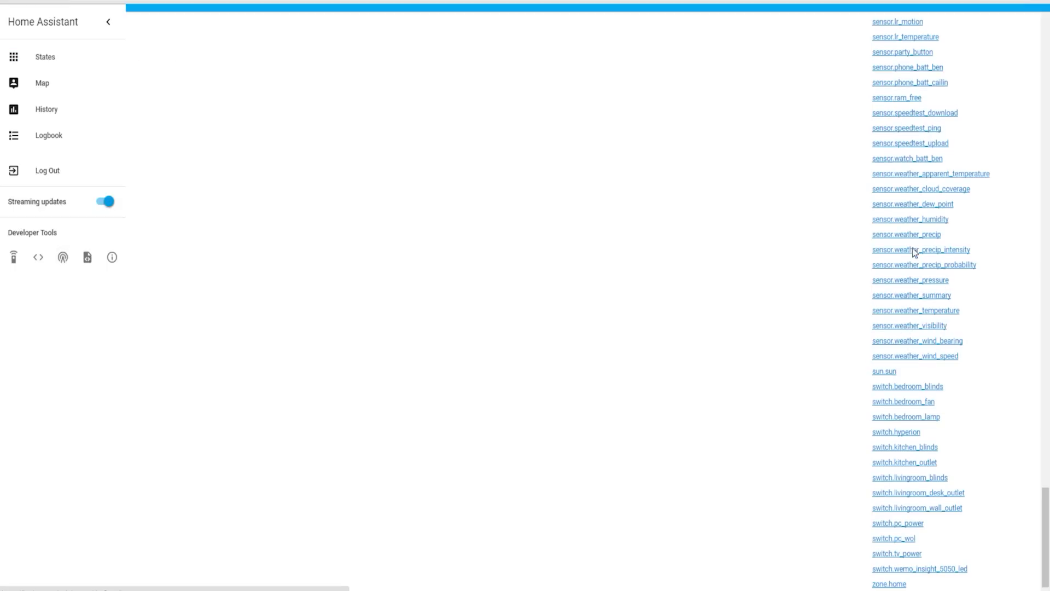
scroll(920, 221, down, 3)
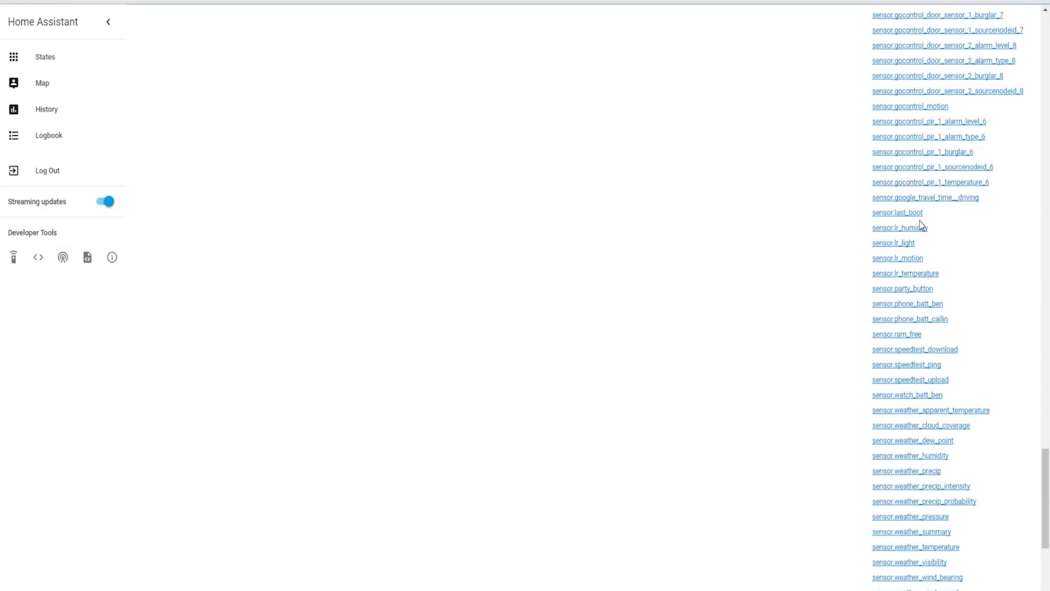
scroll(920, 221, down, 2)
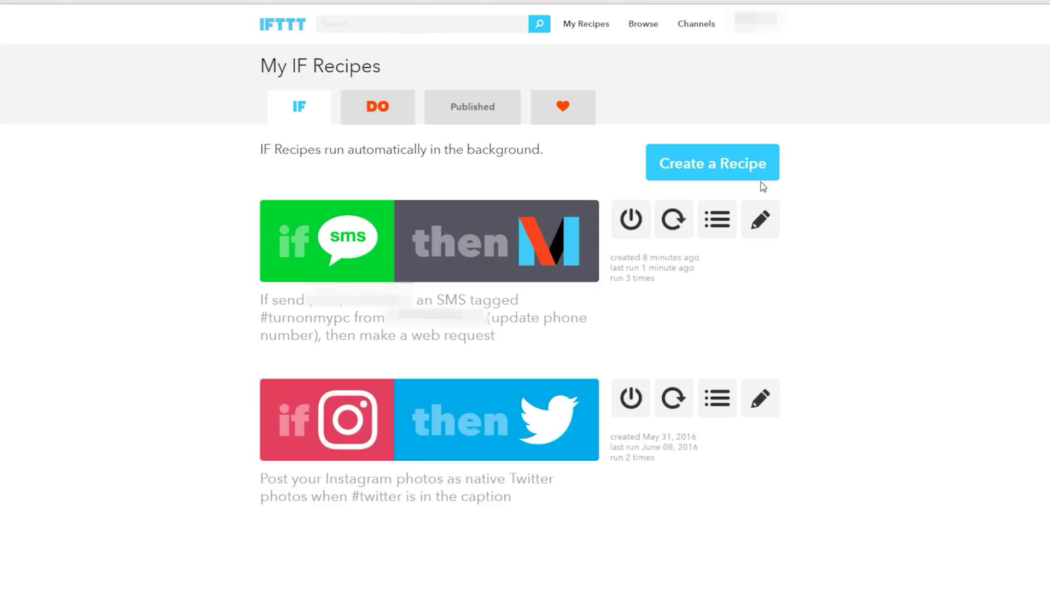
Start a new IFTTT recipe and pick Maker as its trigger channel
click(758, 182)
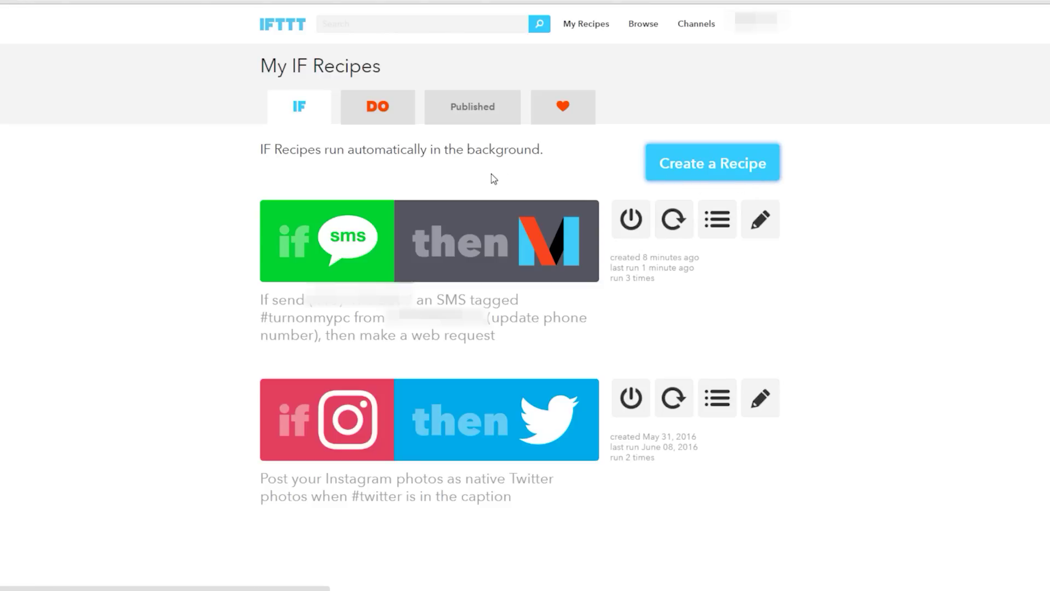
click(399, 207)
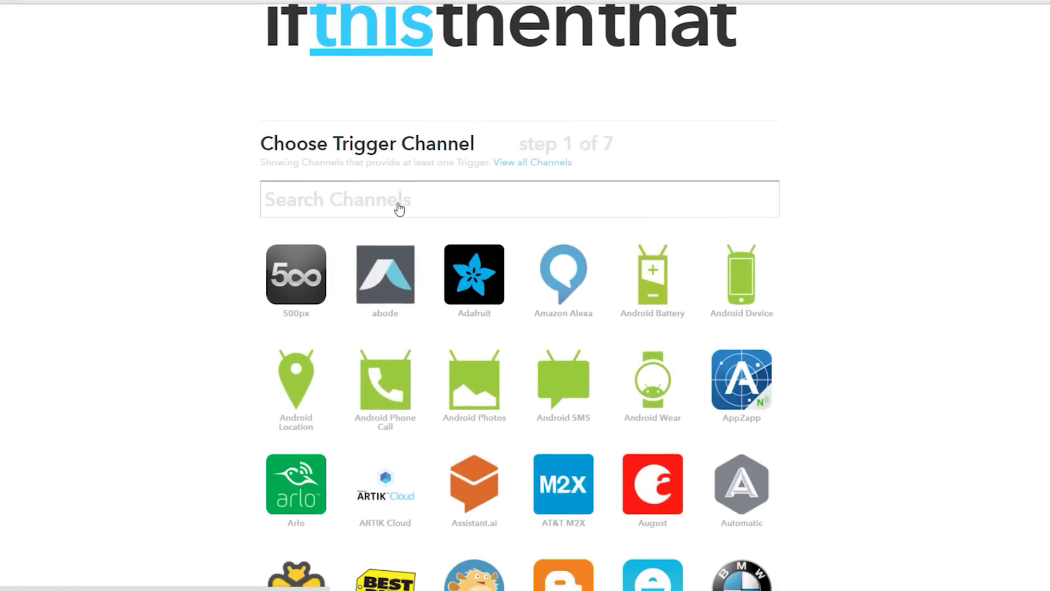
text(maker)
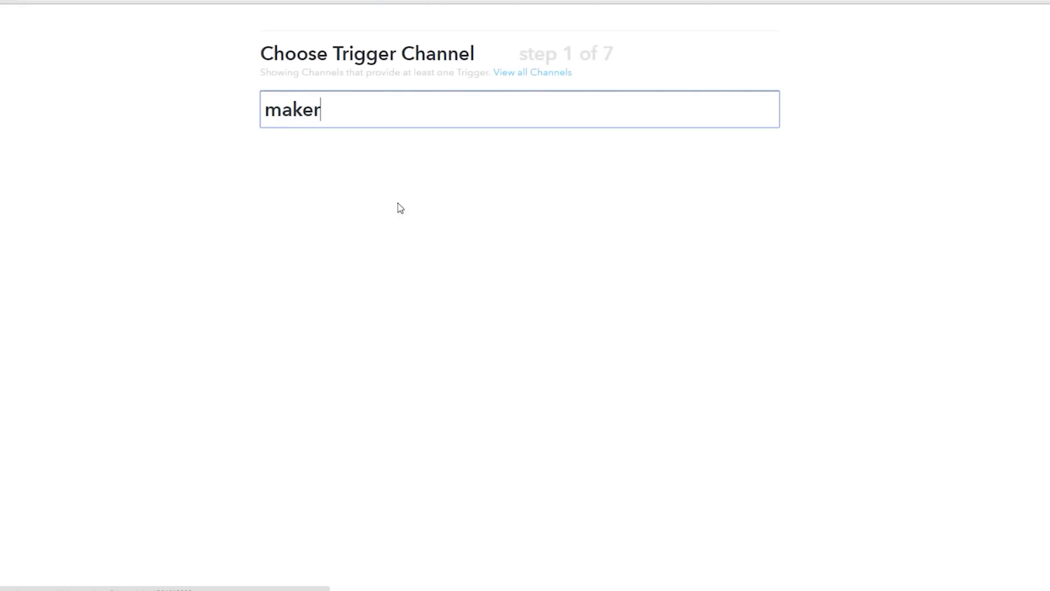
click(280, 200)
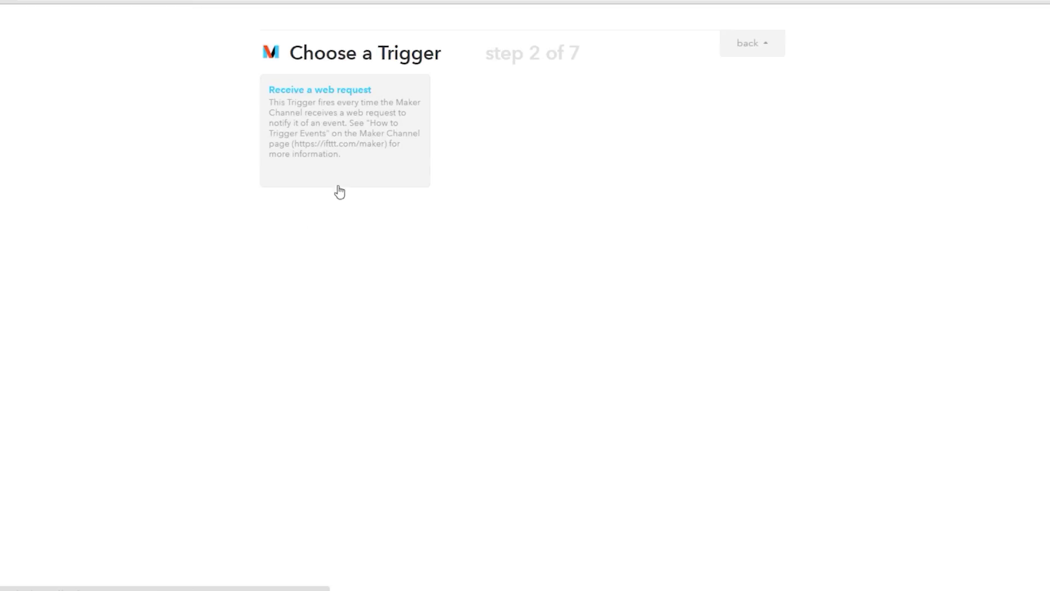
Create a 'Receive a web request' trigger with the event name drankwater
click(336, 142)
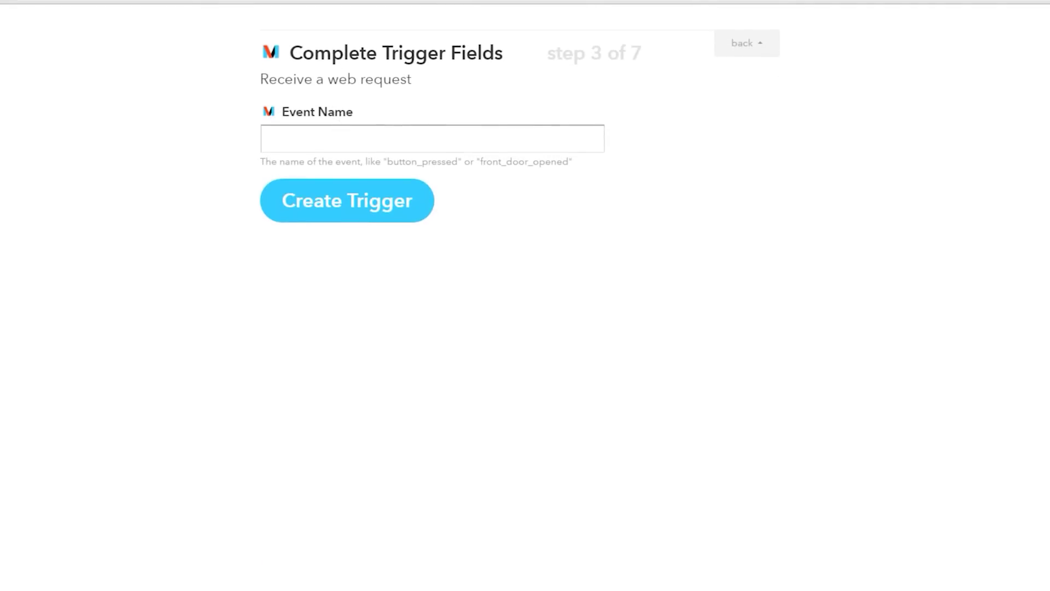
text(do)
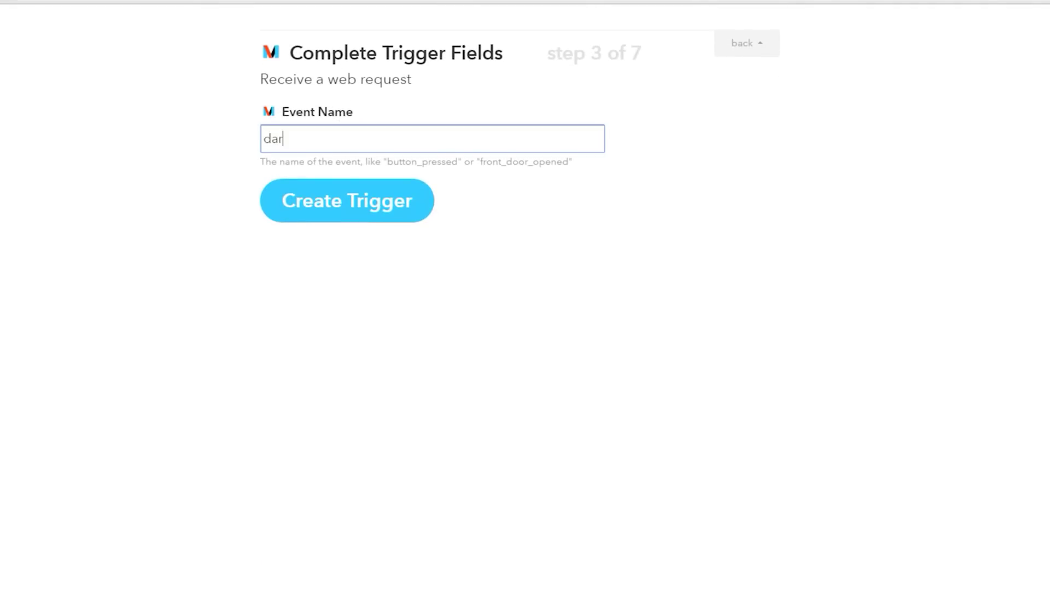
key(BackSpace)
text(rake)
key(BackSpace)
key(BackSpace)
text(nkwater)
click(389, 205)
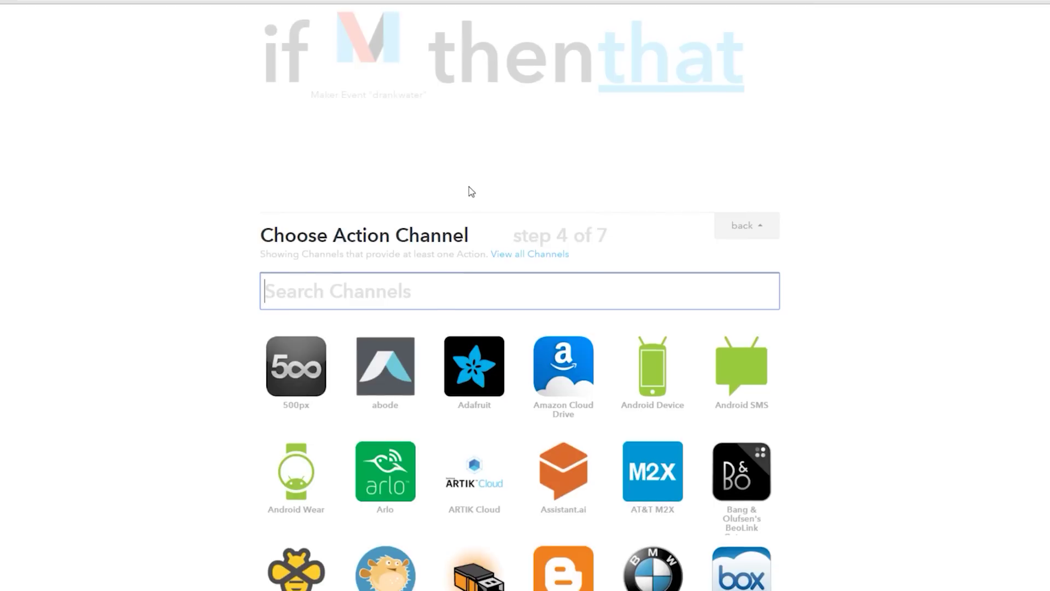
Choose Google Drive's 'Append to a document' as the recipe's action
text(drive)
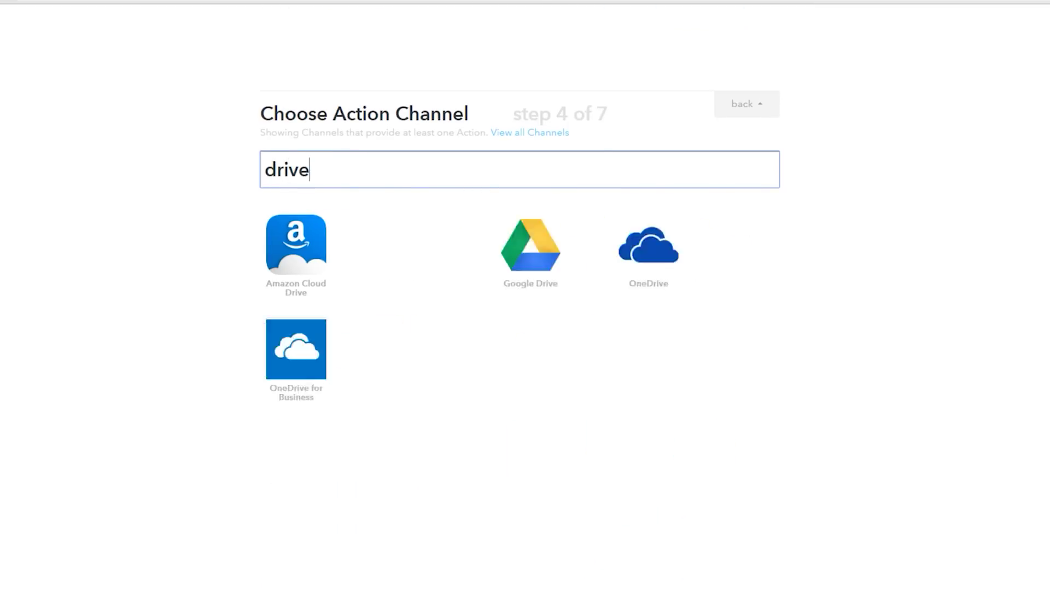
click(403, 243)
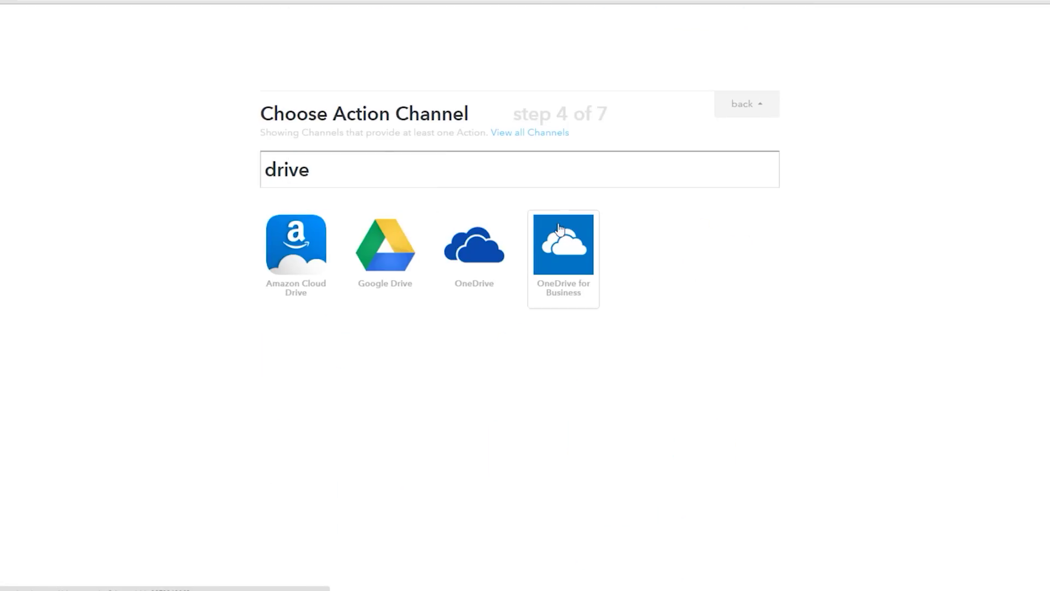
click(368, 259)
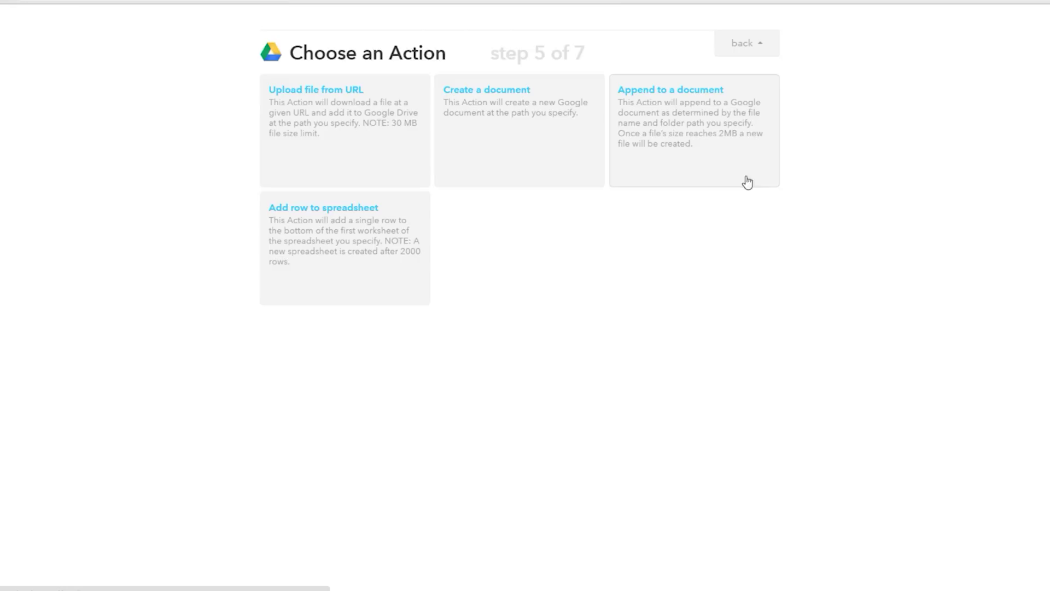
click(740, 158)
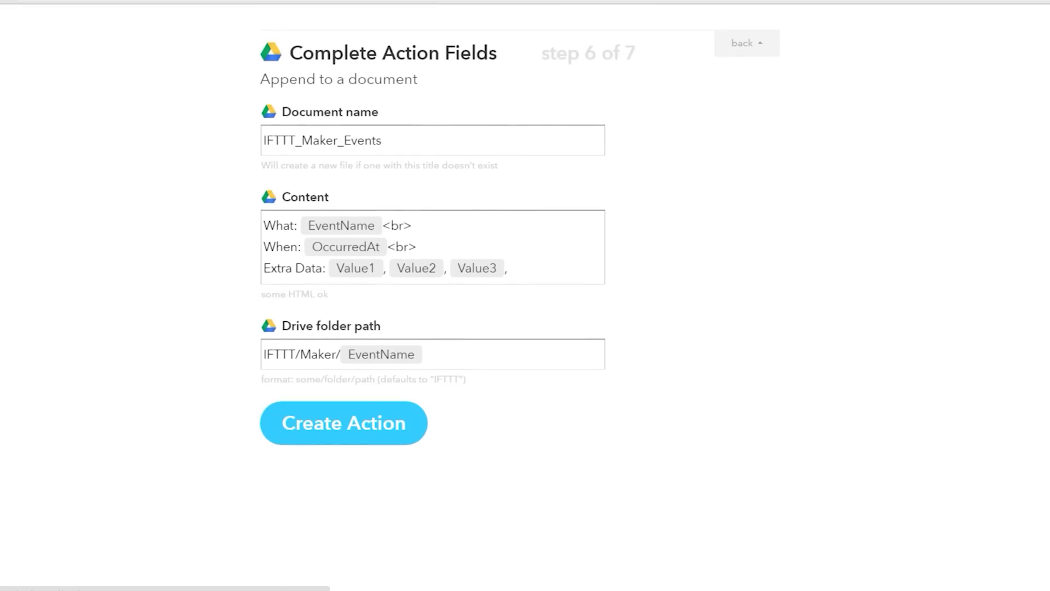
Rename the document to IFTTT_Water, remove the Extra Data line, and create the recipe
drag(382, 141, 302, 141)
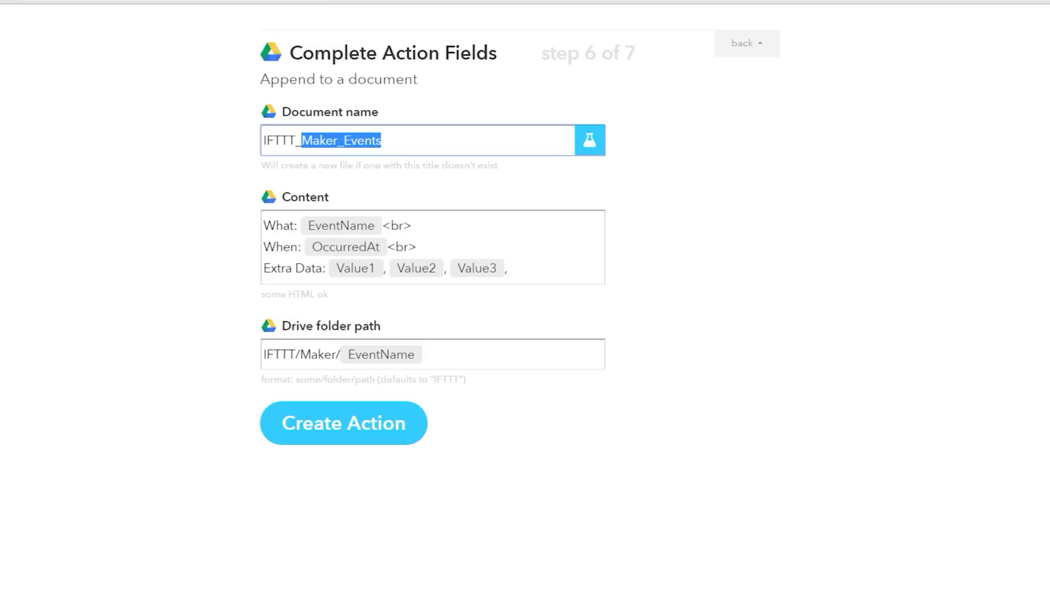
text(Water)
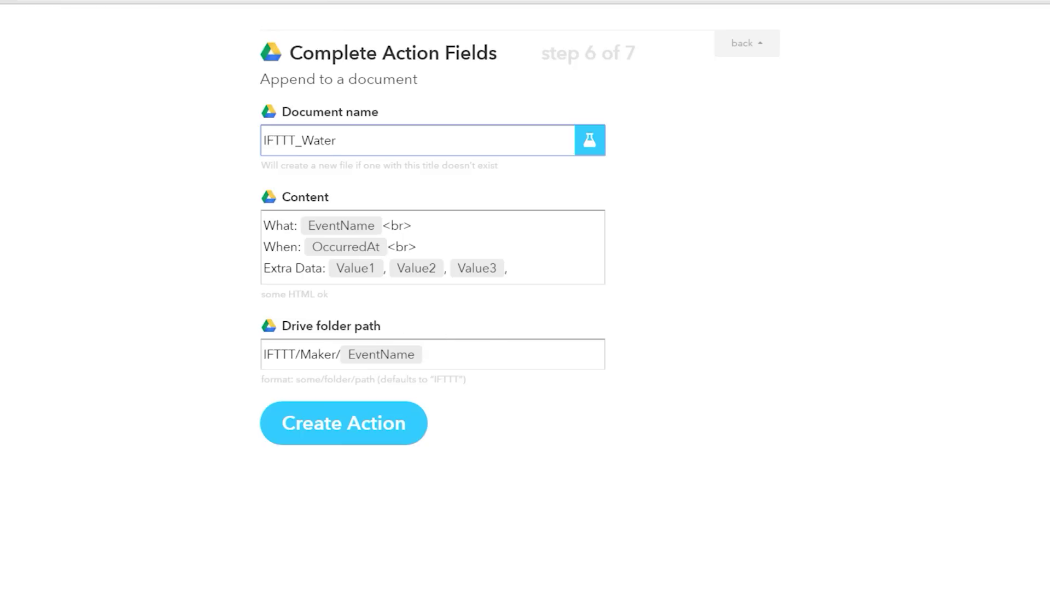
drag(507, 268, 216, 267)
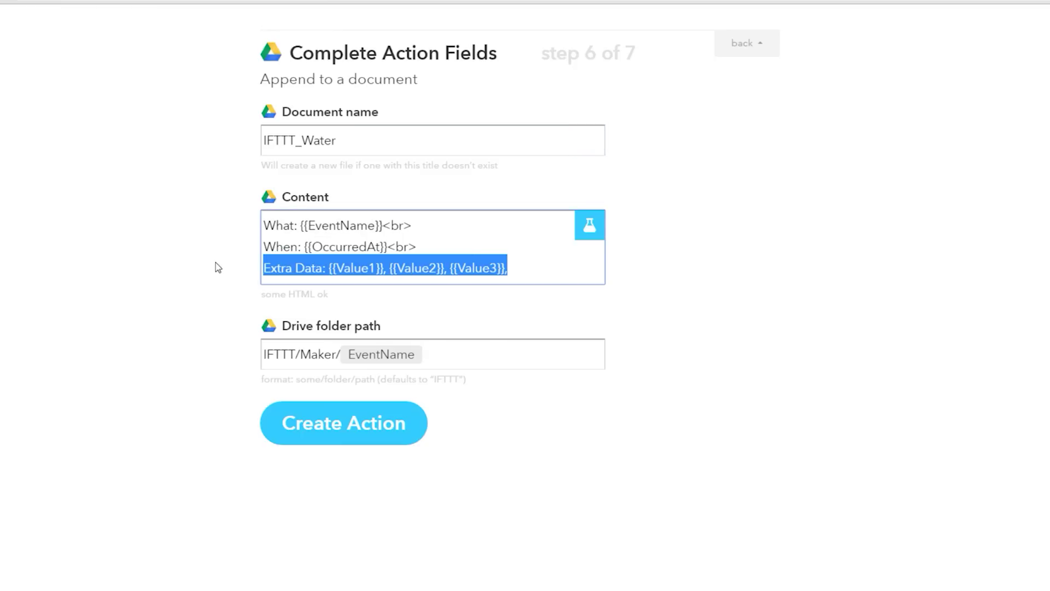
key(BackSpace)
key(BackSpace)
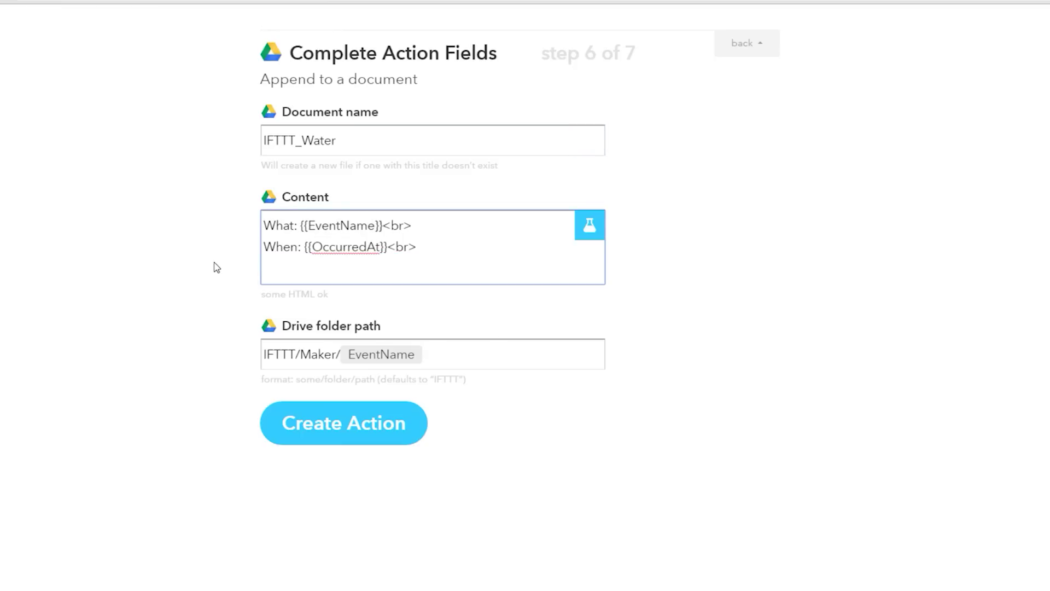
click(367, 443)
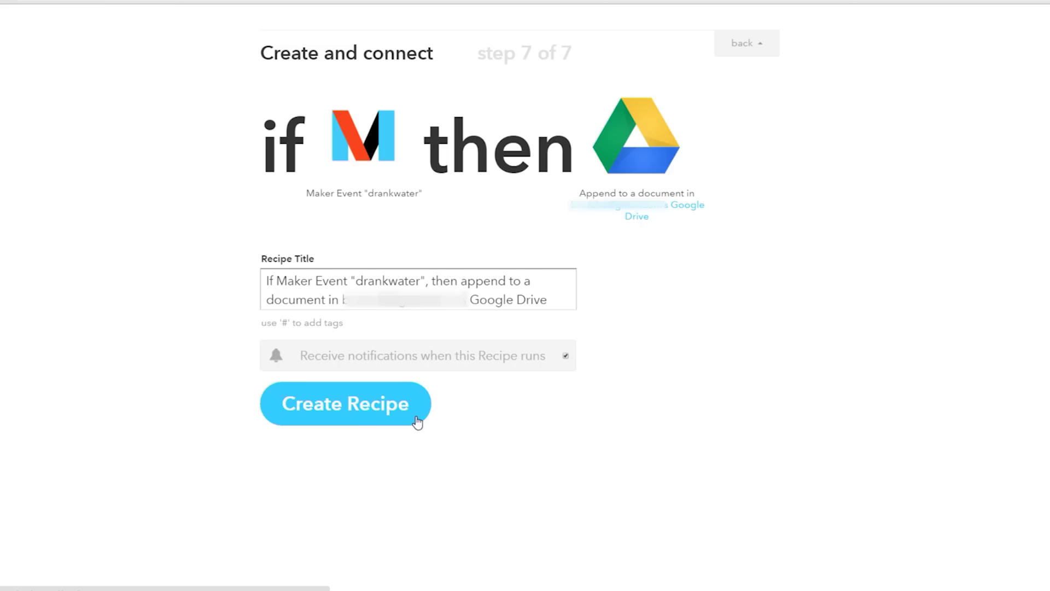
click(415, 421)
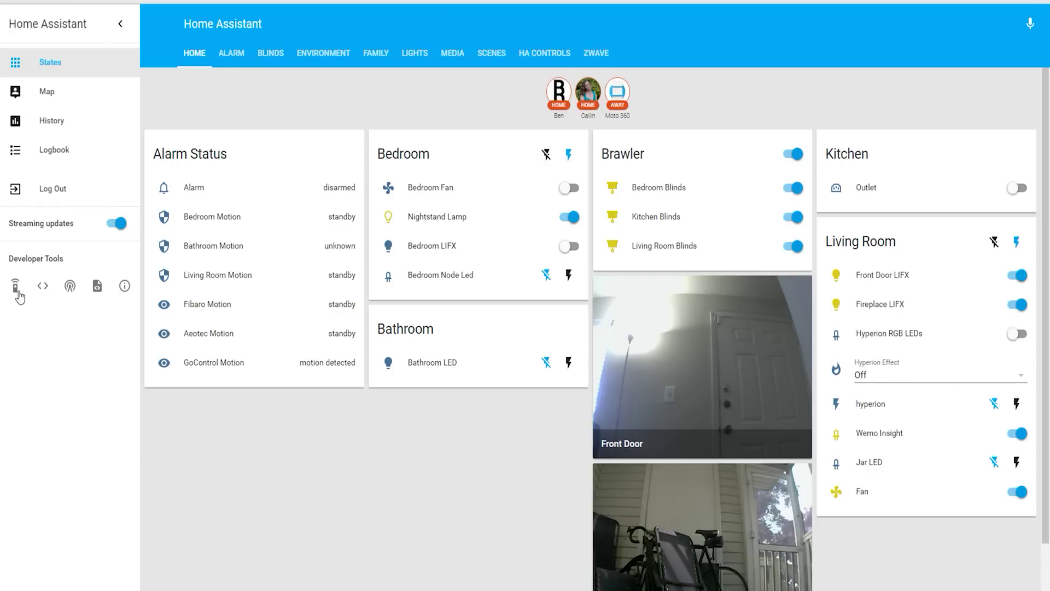
Select the ifttt/trigger service and paste the docs' example JSON as service data
click(18, 295)
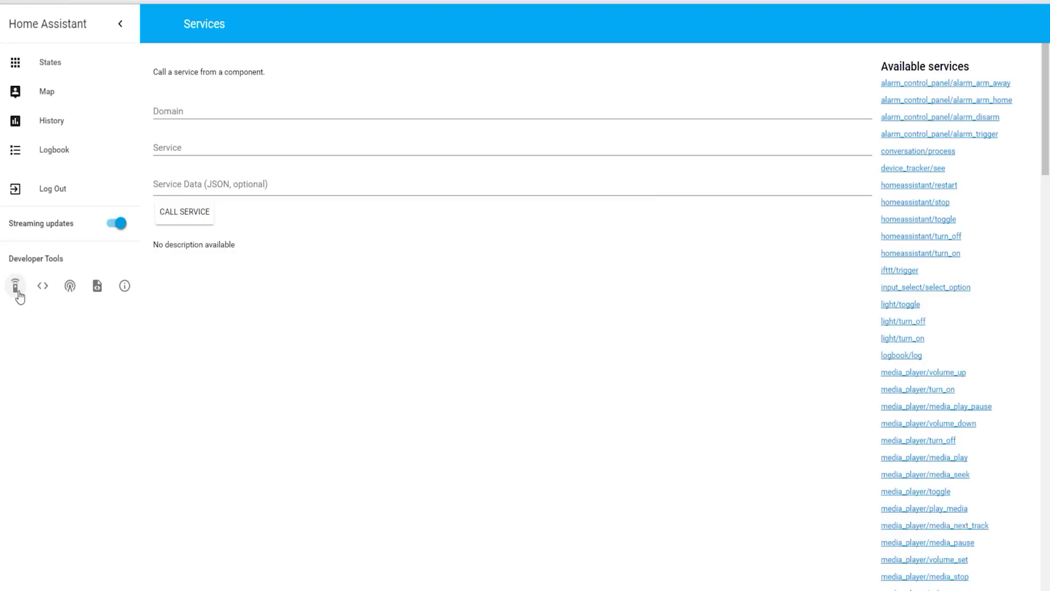
click(910, 271)
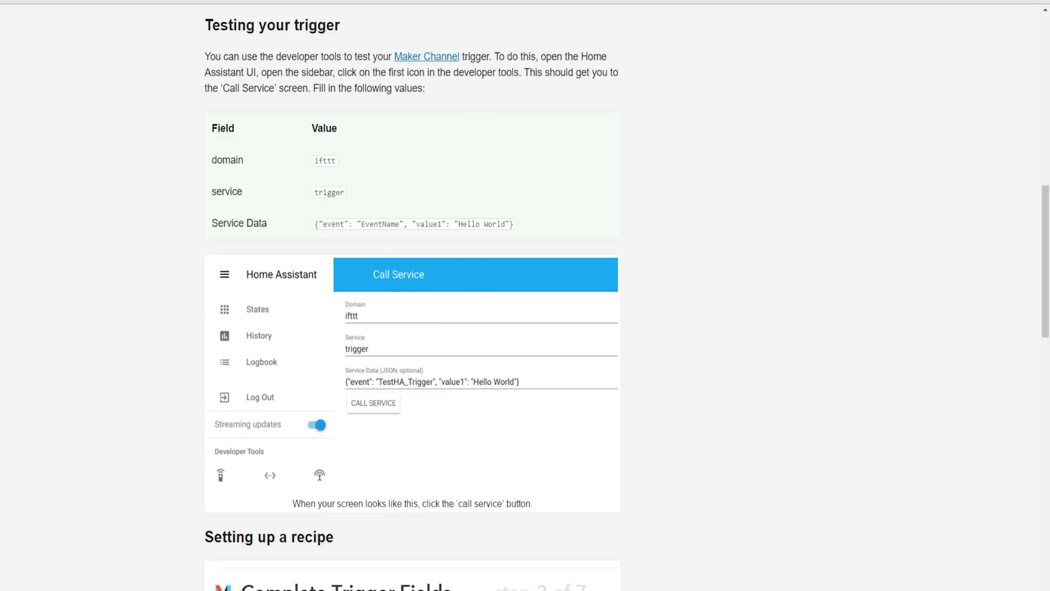
drag(518, 225, 313, 225)
key(ctrl+c)
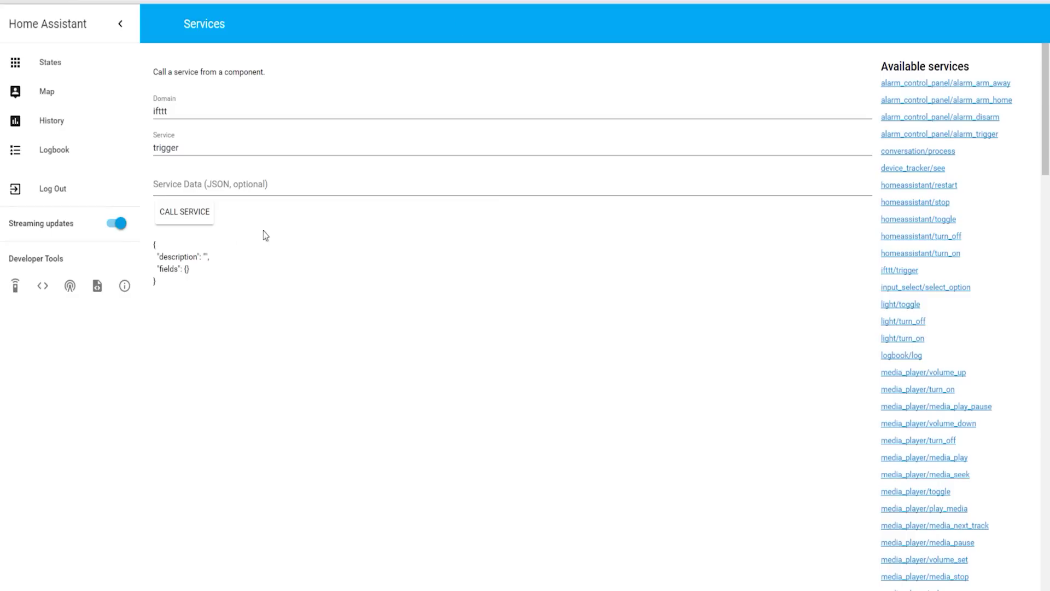
click(265, 186)
key(ctrl+v)
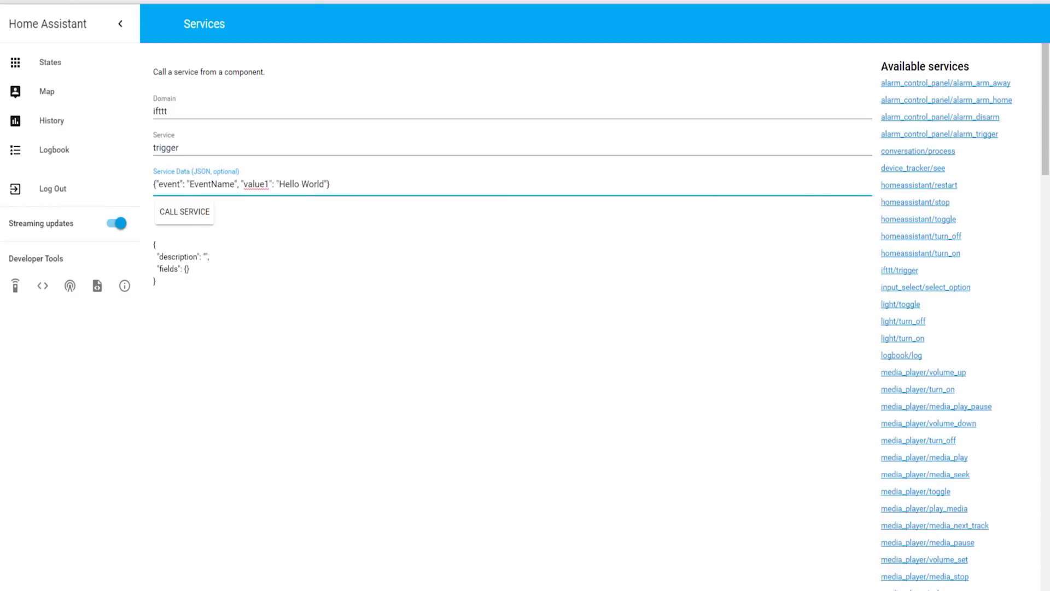
Remove value1, set the event to drankwater, and call the service
drag(241, 184, 330, 184)
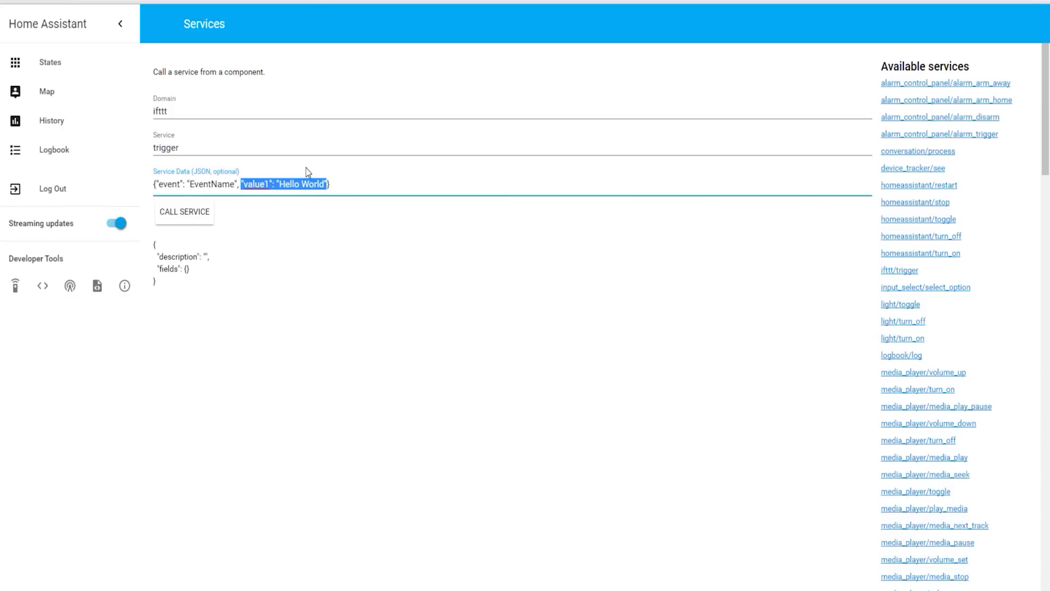
key(BackSpace)
key(BackSpace)
key(BackSpace)
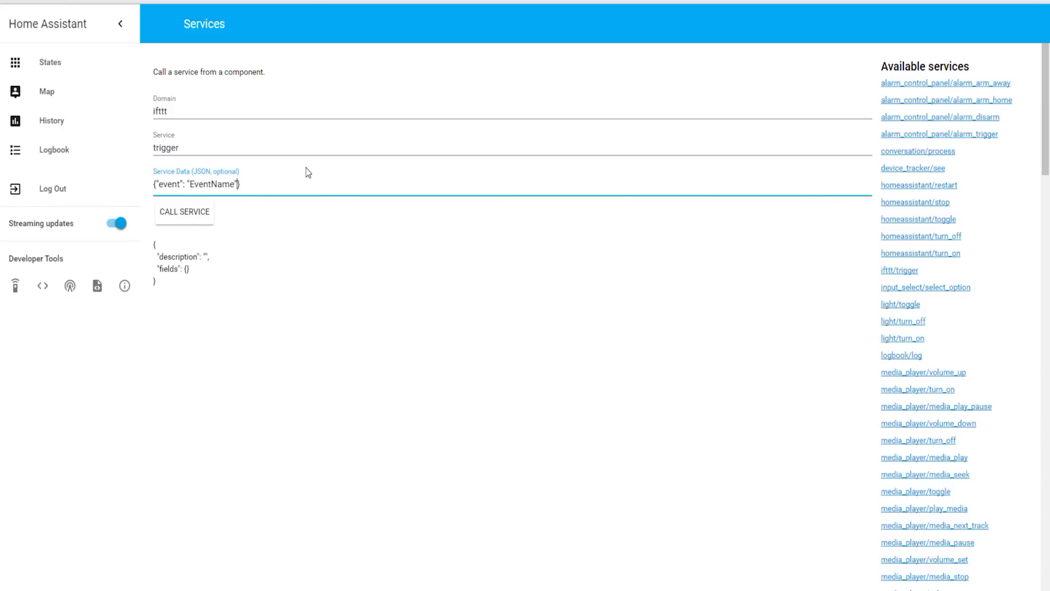
key(Left)
key(Left)
key(BackSpace)
key(BackSpace)
key(BackSpace)
key(BackSpace)
key(BackSpace)
key(BackSpace)
key(BackSpace)
key(BackSpace)
key(BackSpace)
text(drankwater)
click(184, 226)
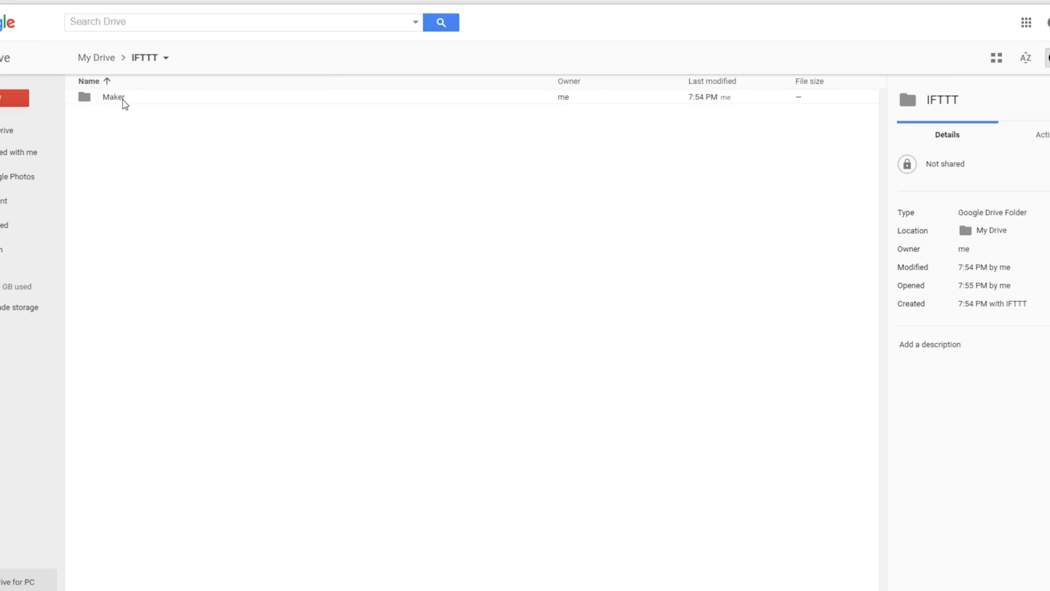
Open the Maker folder in Google Drive, then its drankwater subfolder
double_click(123, 100)
double_click(125, 102)
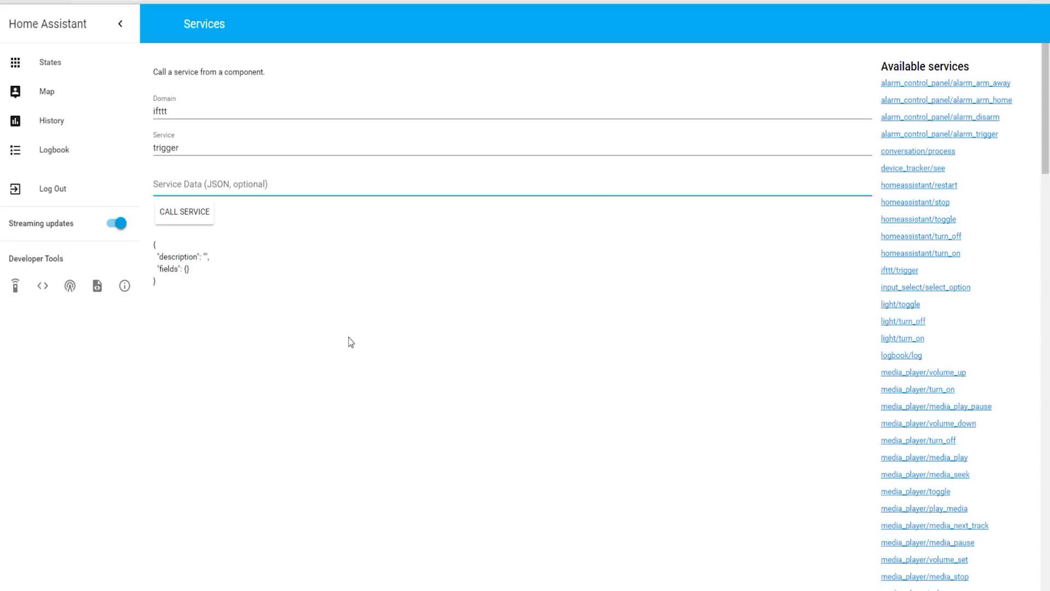
click(349, 337)
key(alt+Tab)
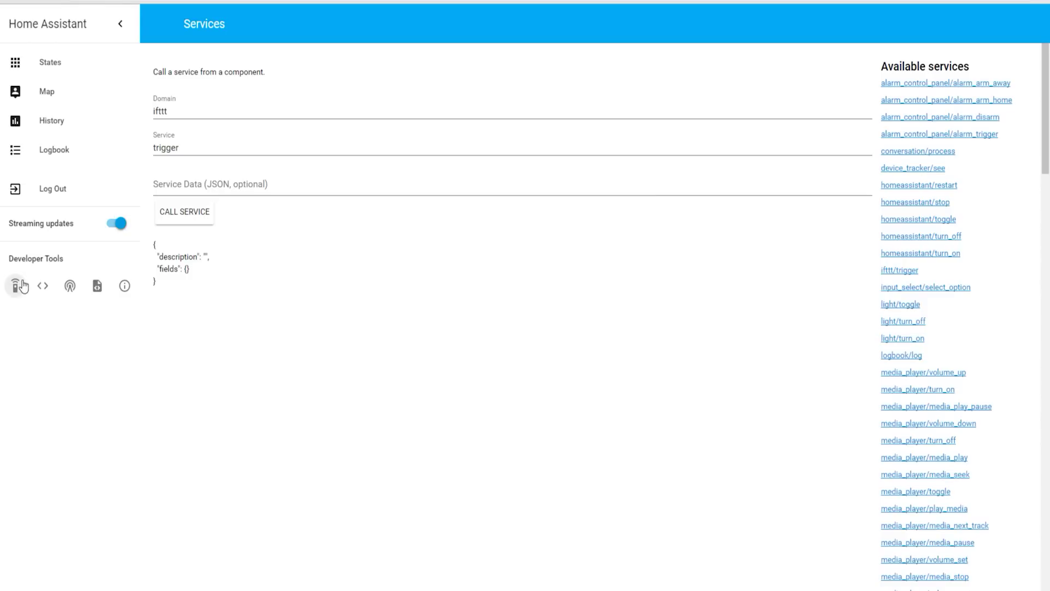
Call homeassistant/restart, then activate the ifttt scene from the Scenes view
click(898, 188)
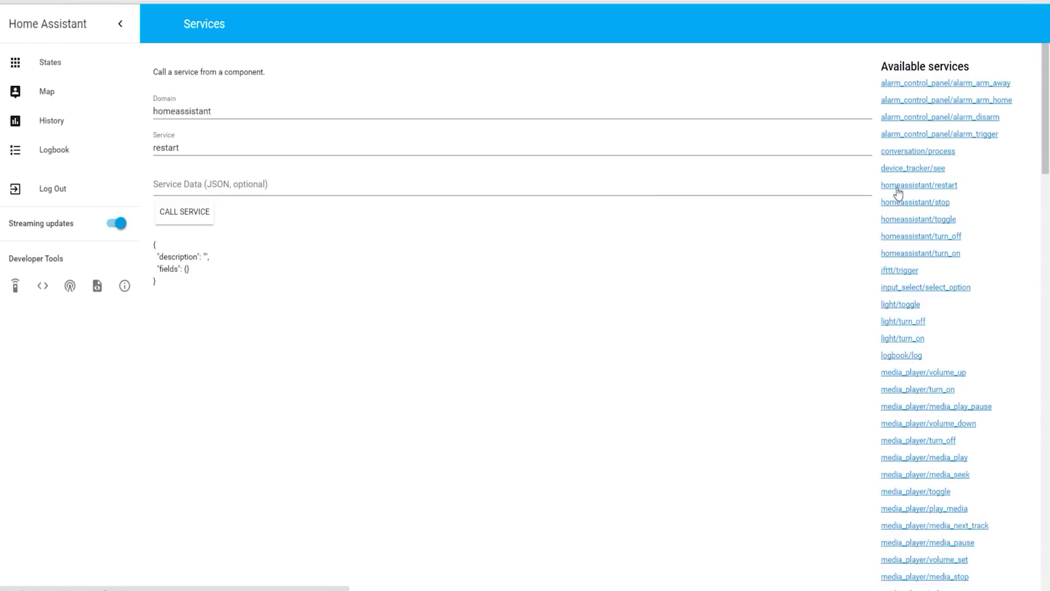
click(166, 212)
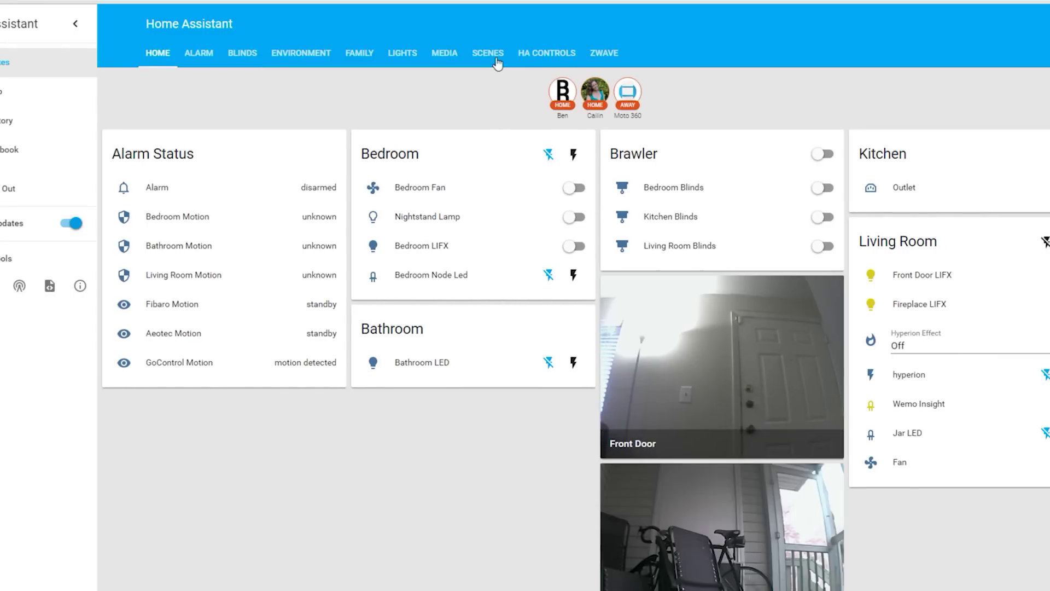
click(498, 64)
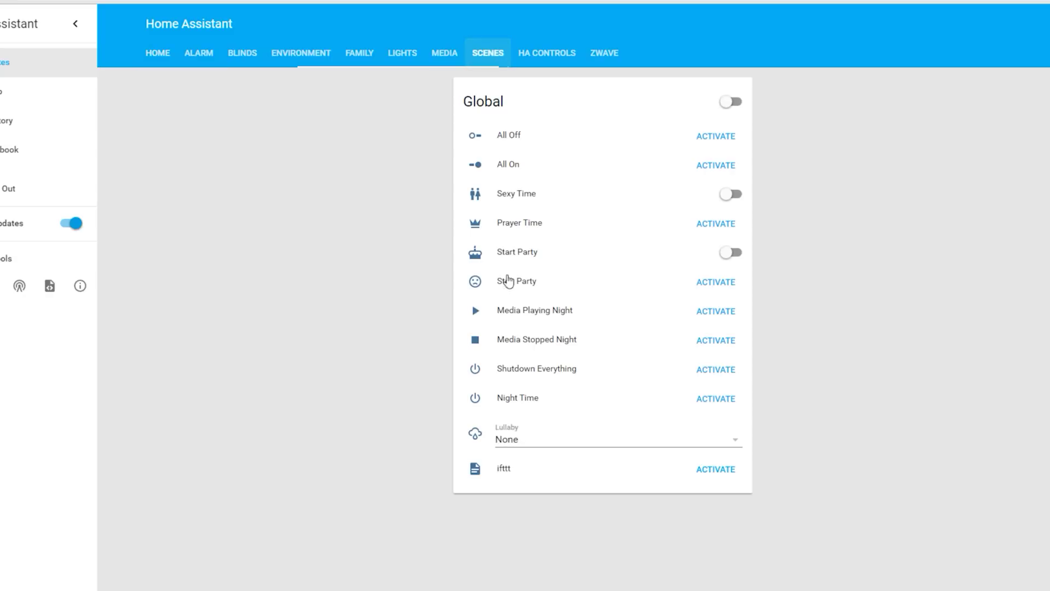
click(731, 473)
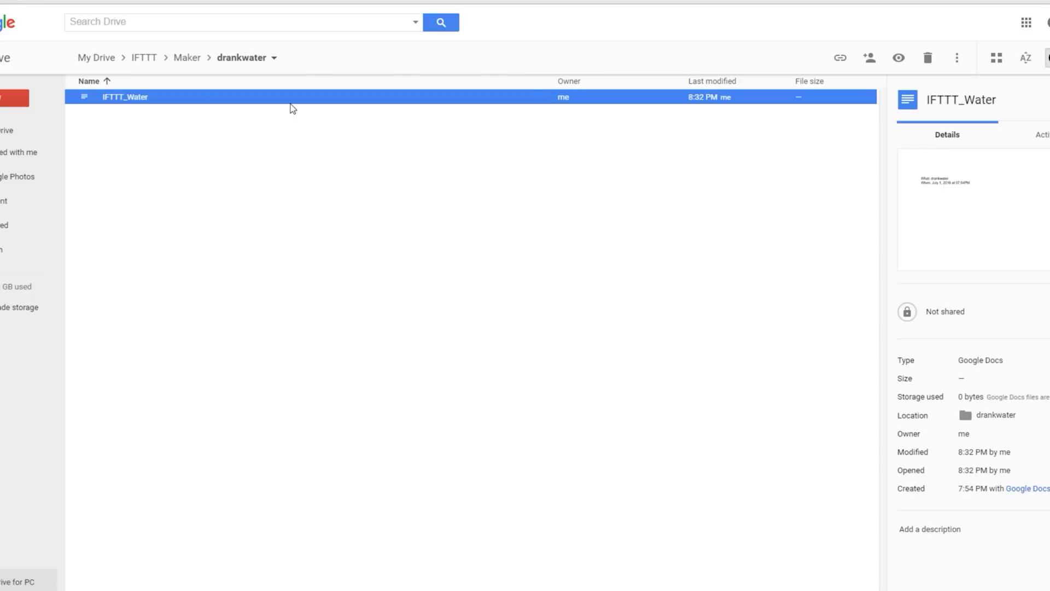
Open the IFTTT_Water document to check its drankwater entries
double_click(200, 99)
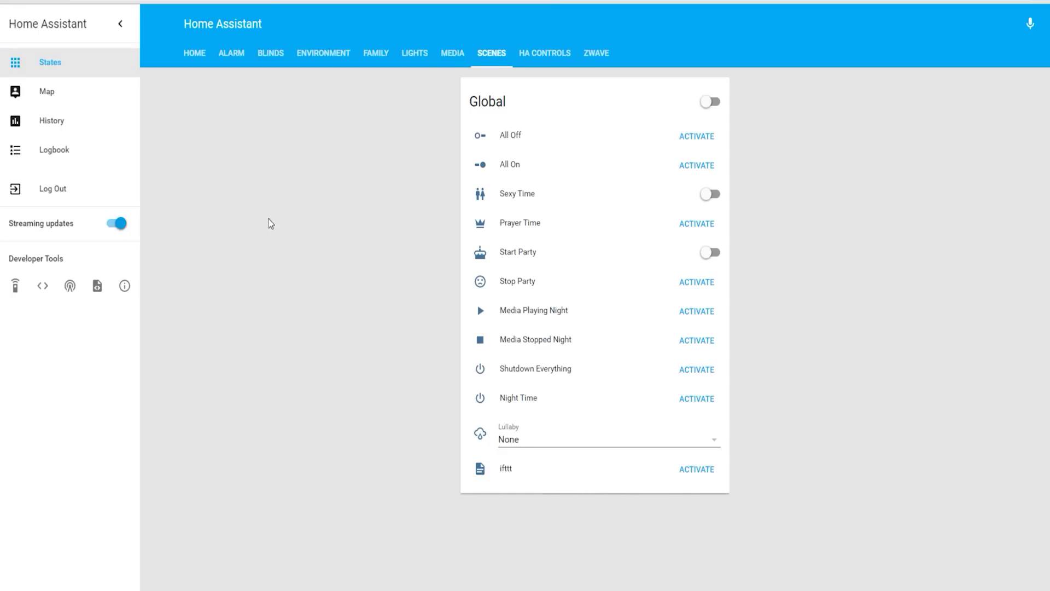
From the HOME dashboard, open the Services tool and scroll to script/ifttt
click(196, 61)
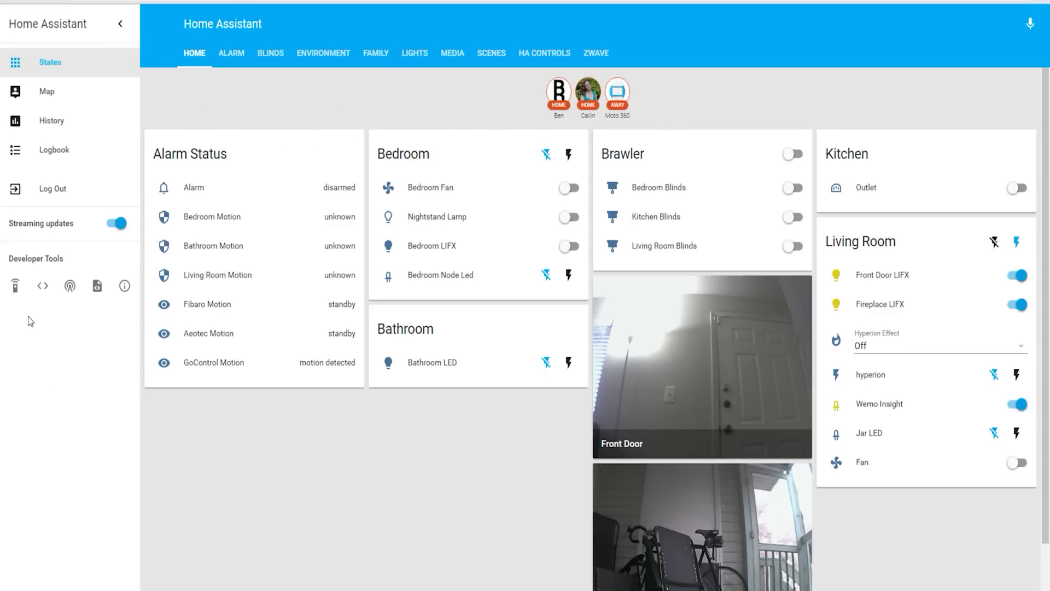
click(15, 285)
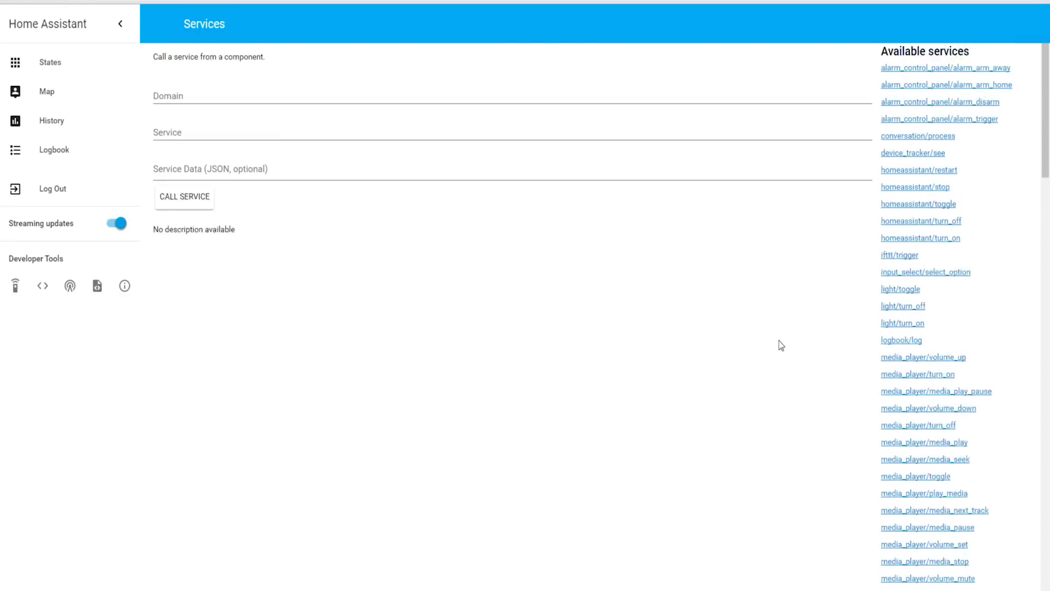
scroll(826, 342, down, 2)
scroll(843, 344, down, 15)
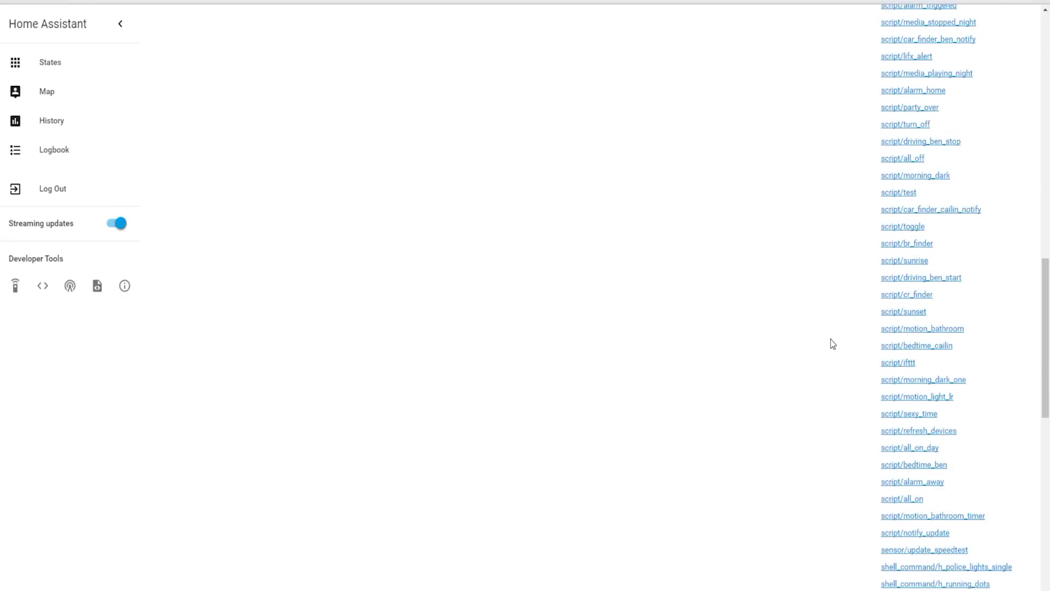
scroll(829, 340, up, 1)
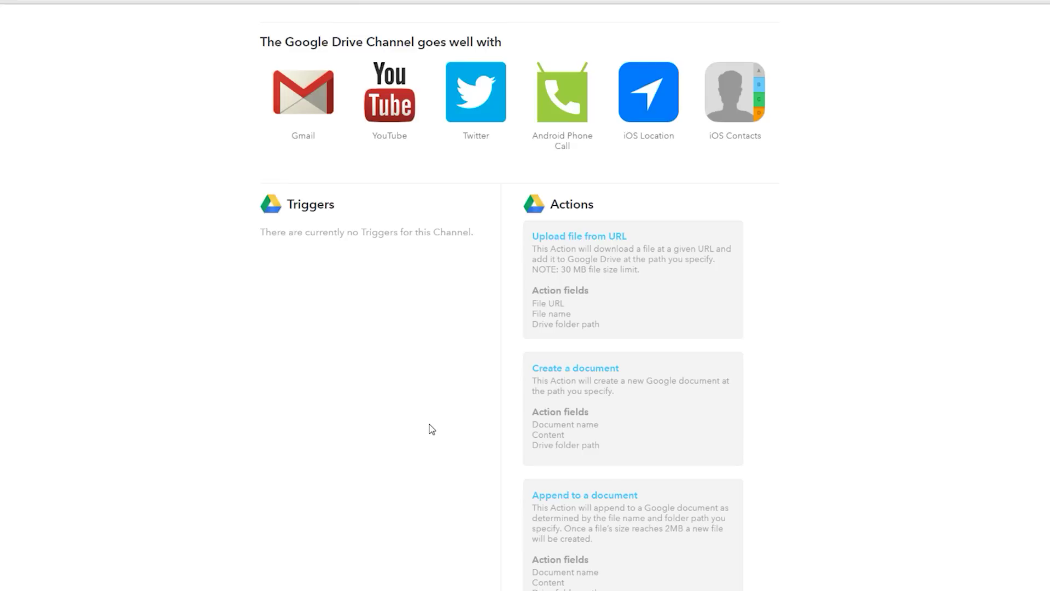
Scroll the Google Drive channel page down to its Actions list
scroll(445, 403, down, 5)
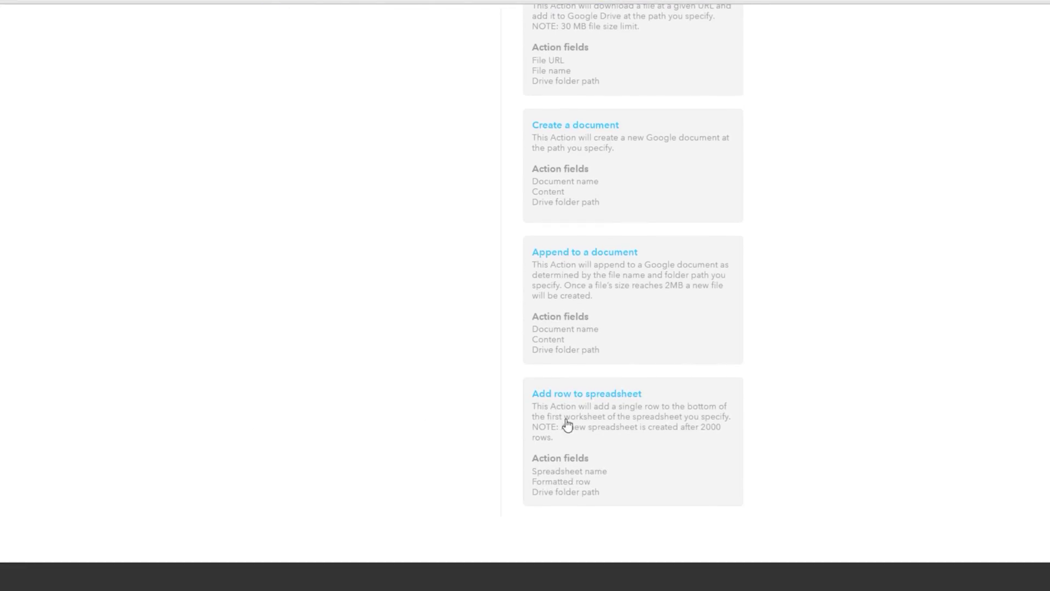